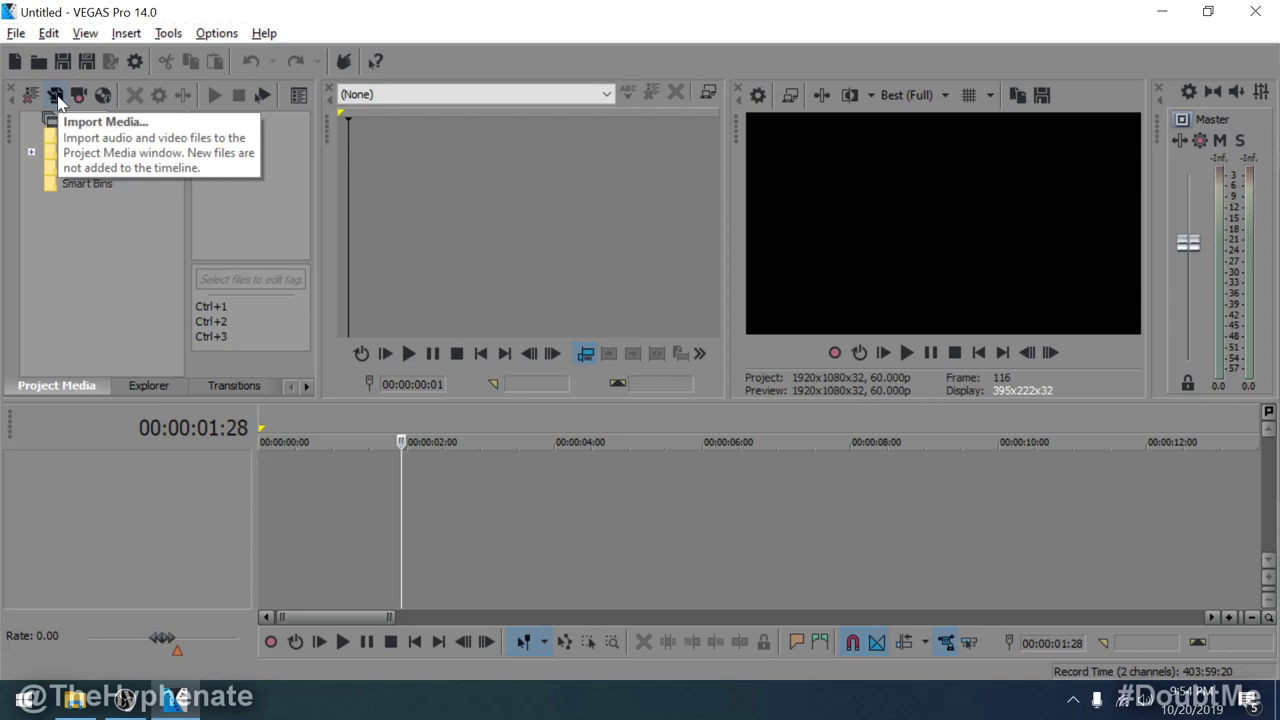
left_click(57, 96)
left_click(303, 196)
double_click(313, 206)
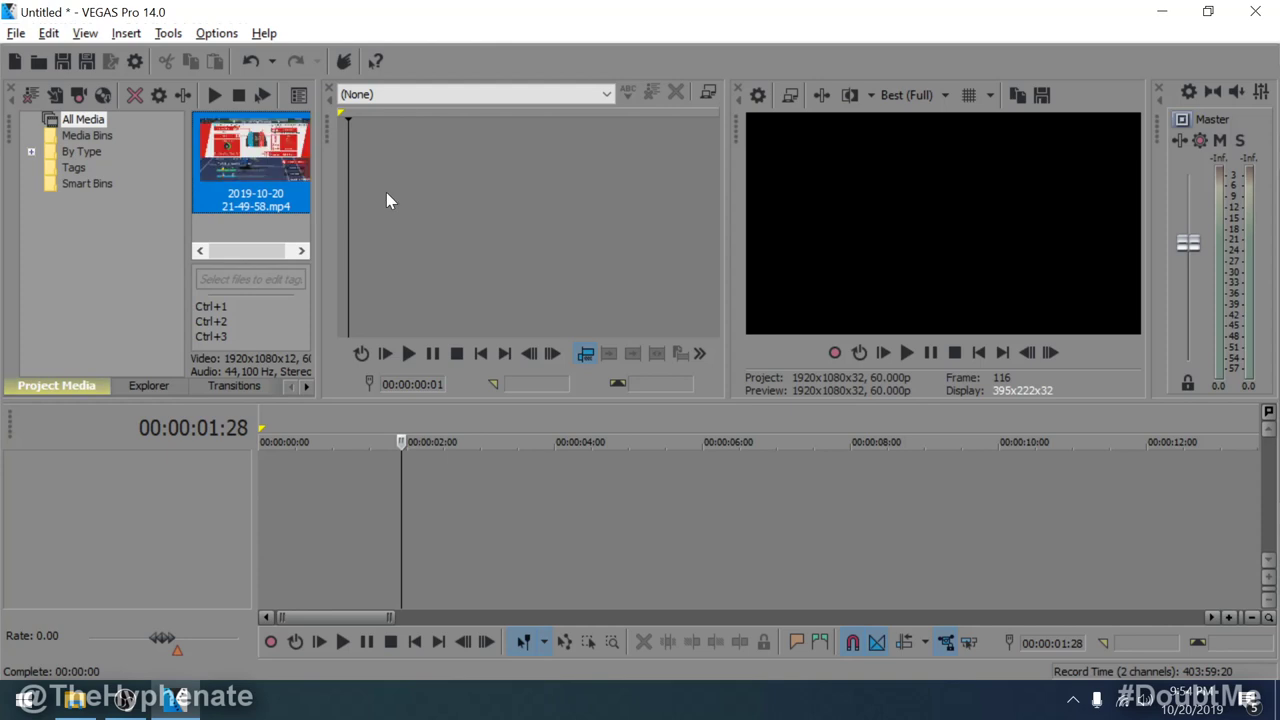
left_click_drag(268, 192, 410, 487)
scroll(589, 462, "down", 5)
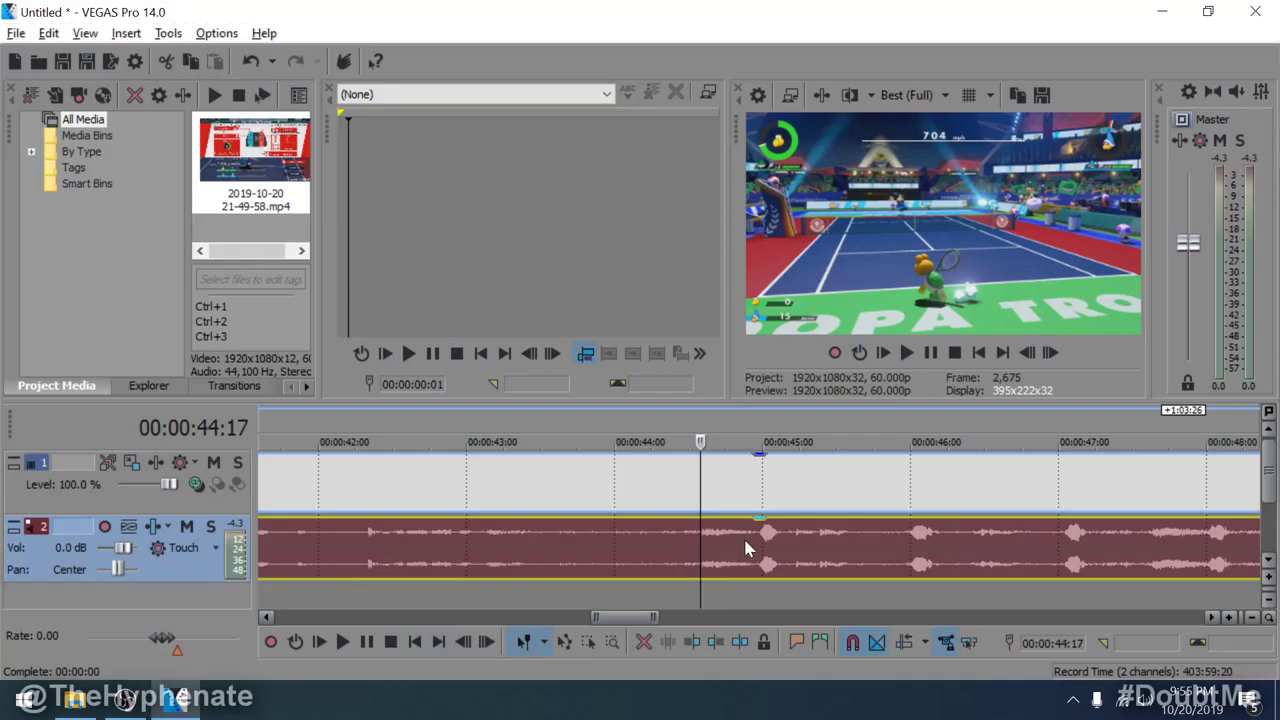
Step: Play the clip from 00:00:44:29 to compare the ball hit in the picture with its sound
left_click(759, 547)
key("space")
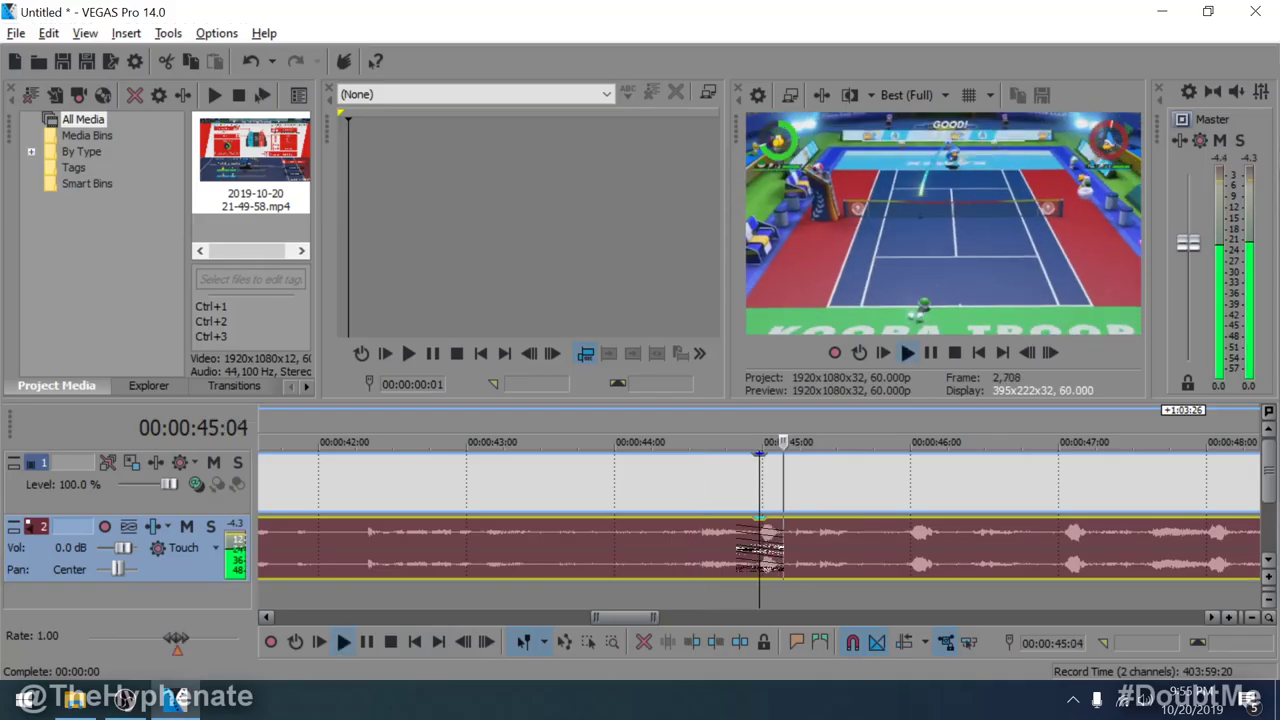
key("space")
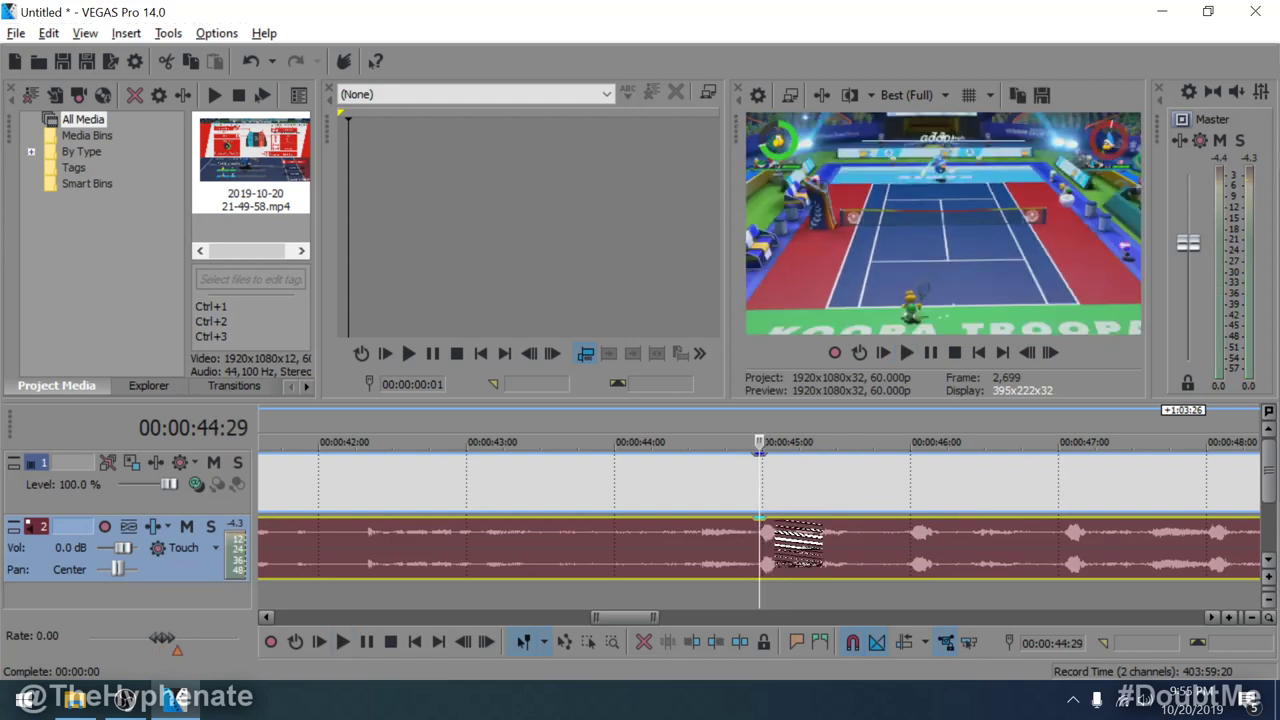
key("Right")
key("Right")
key("space")
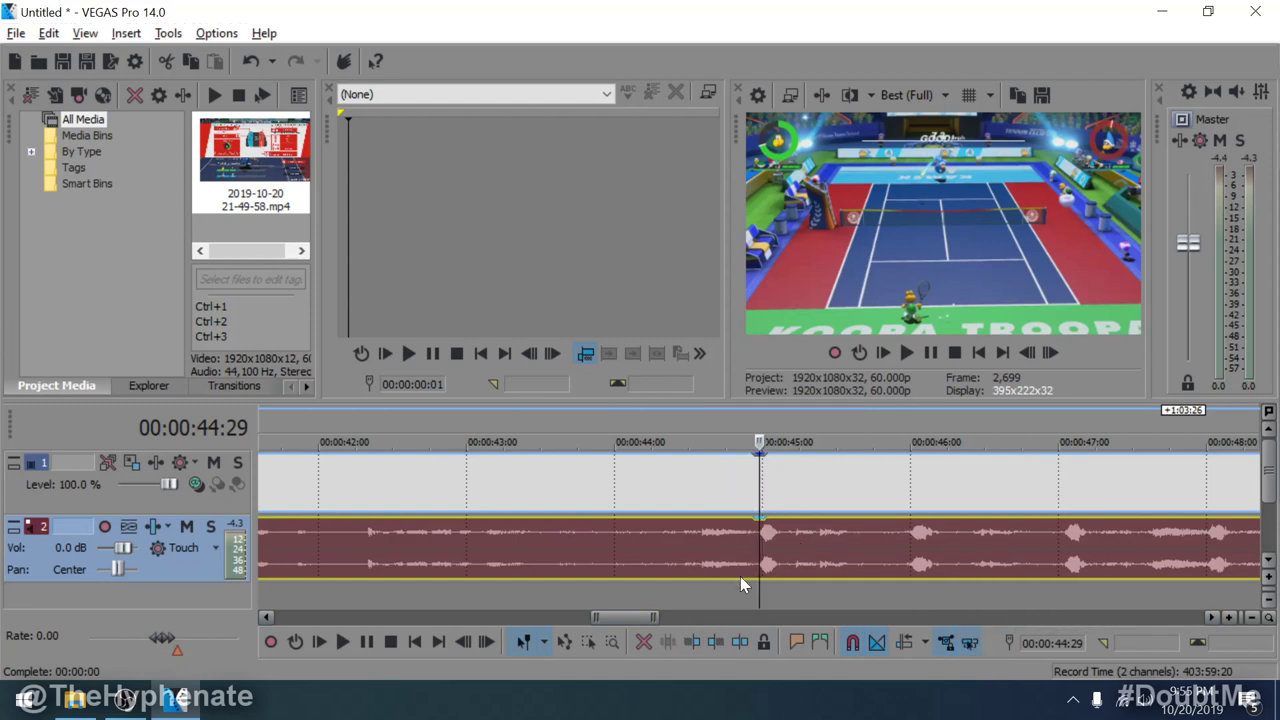
Step: Shift the video event about 0:19 earlier so the ball hit lines up with the audio spike near 00:00:45:00
scroll(765, 538, "up", 4)
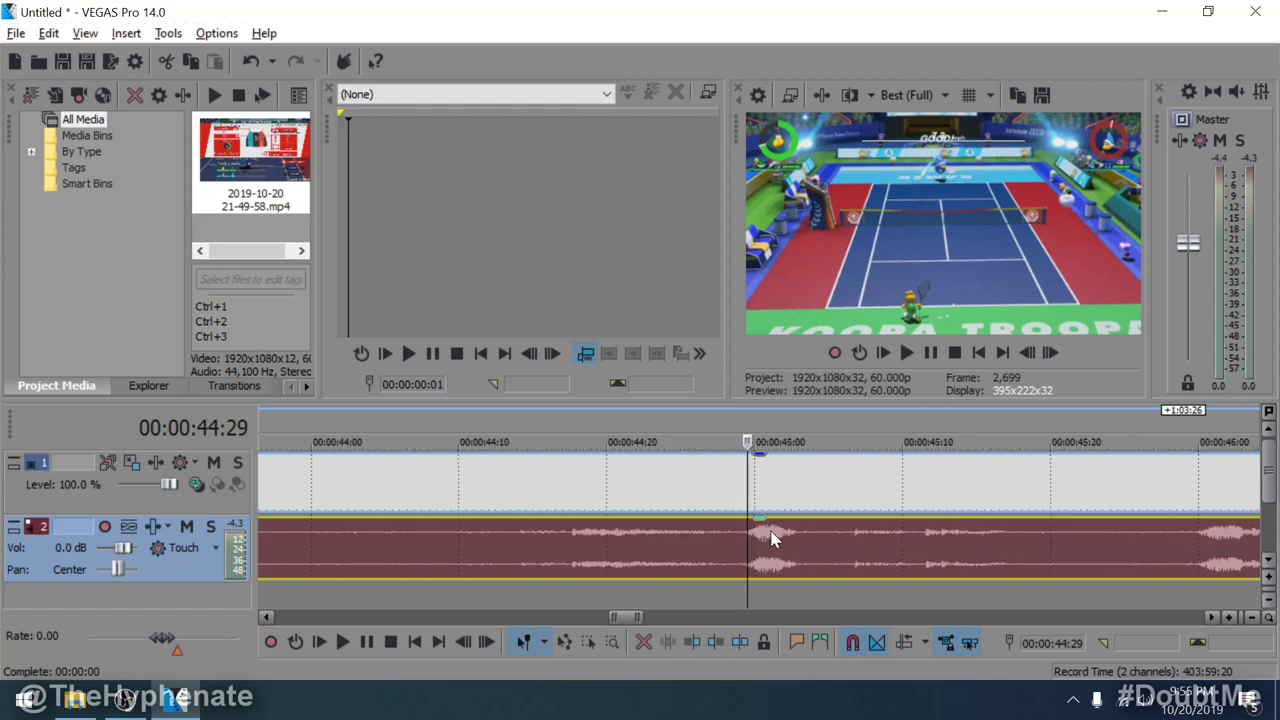
scroll(821, 487, "down", 4)
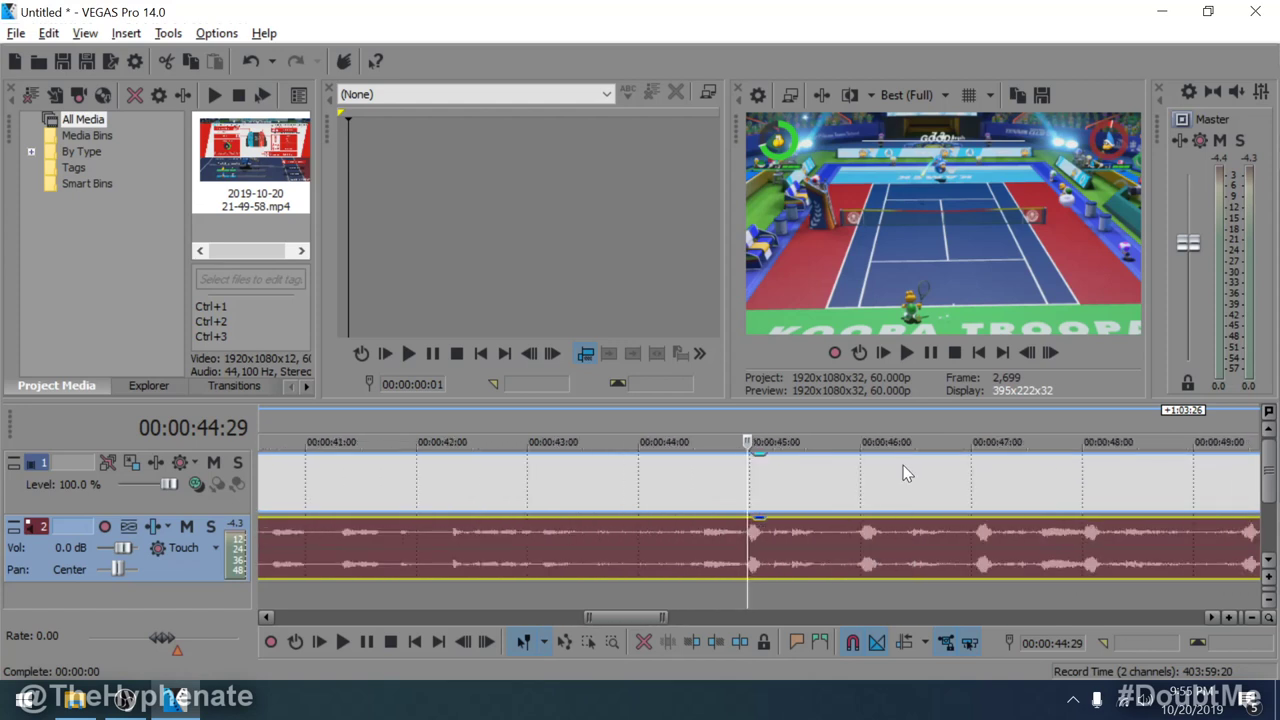
scroll(838, 484, "up", 4)
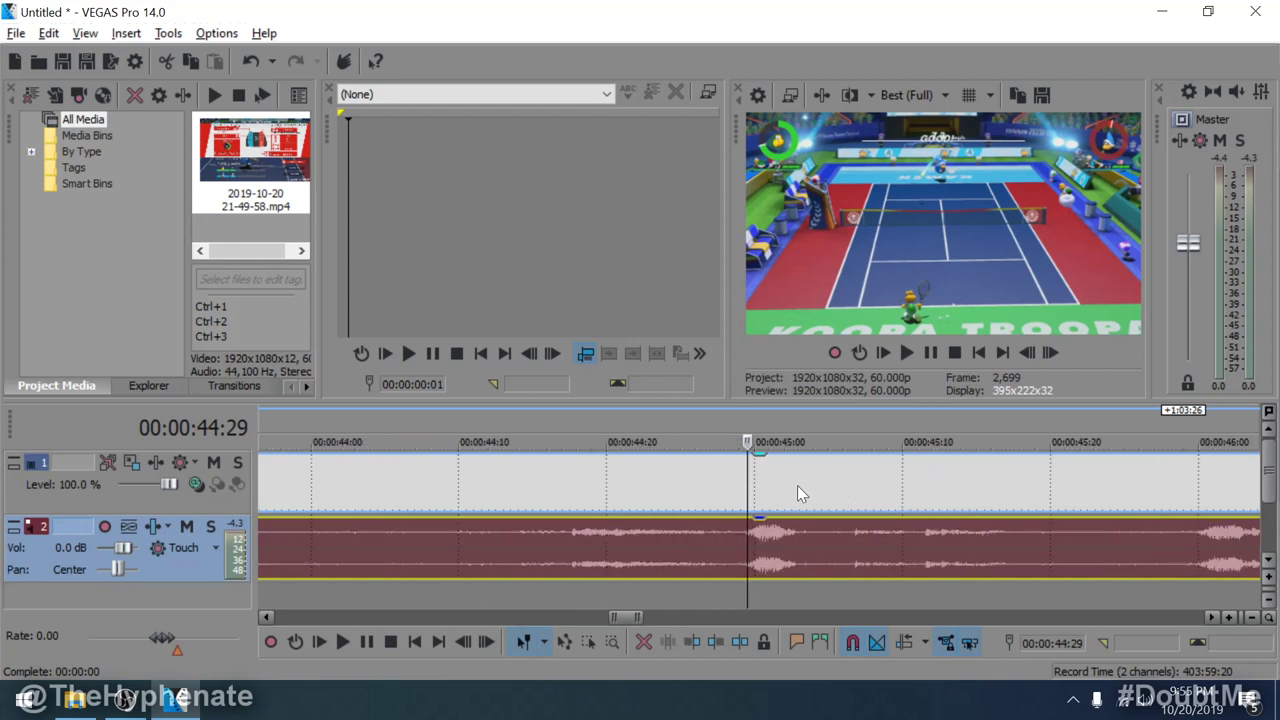
scroll(792, 485, "up", 3)
left_click(749, 502)
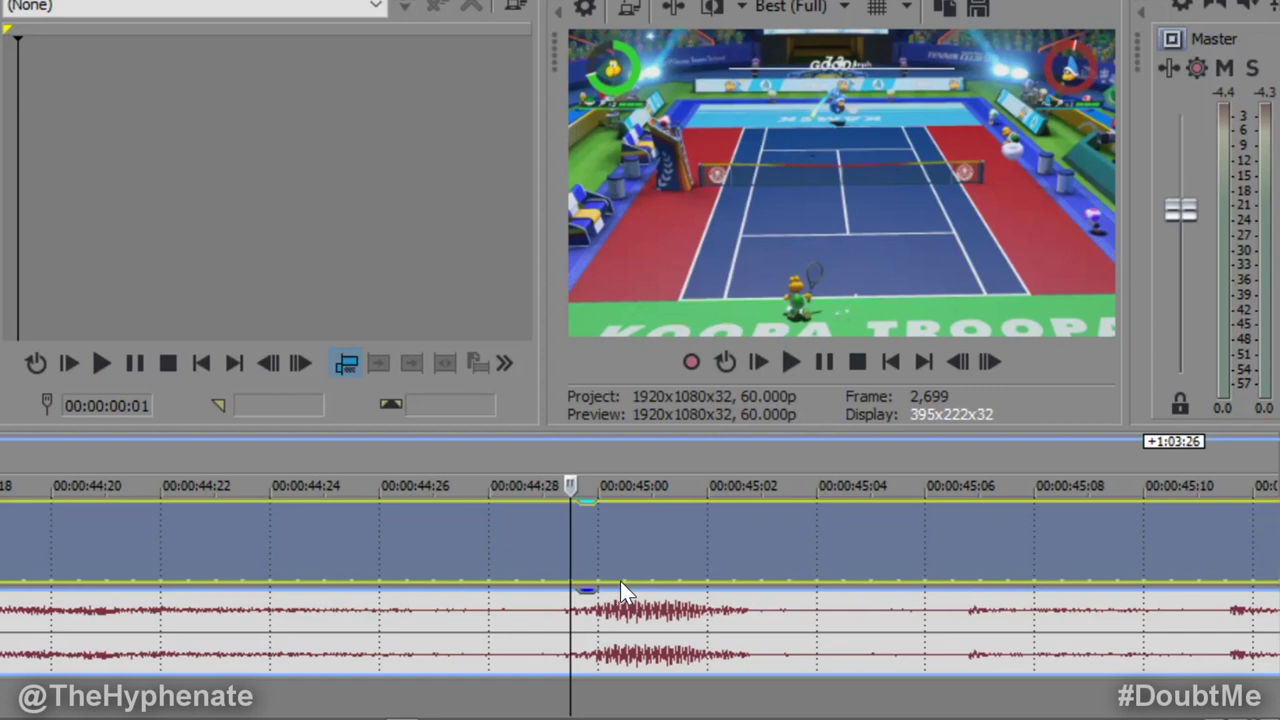
left_click(620, 581)
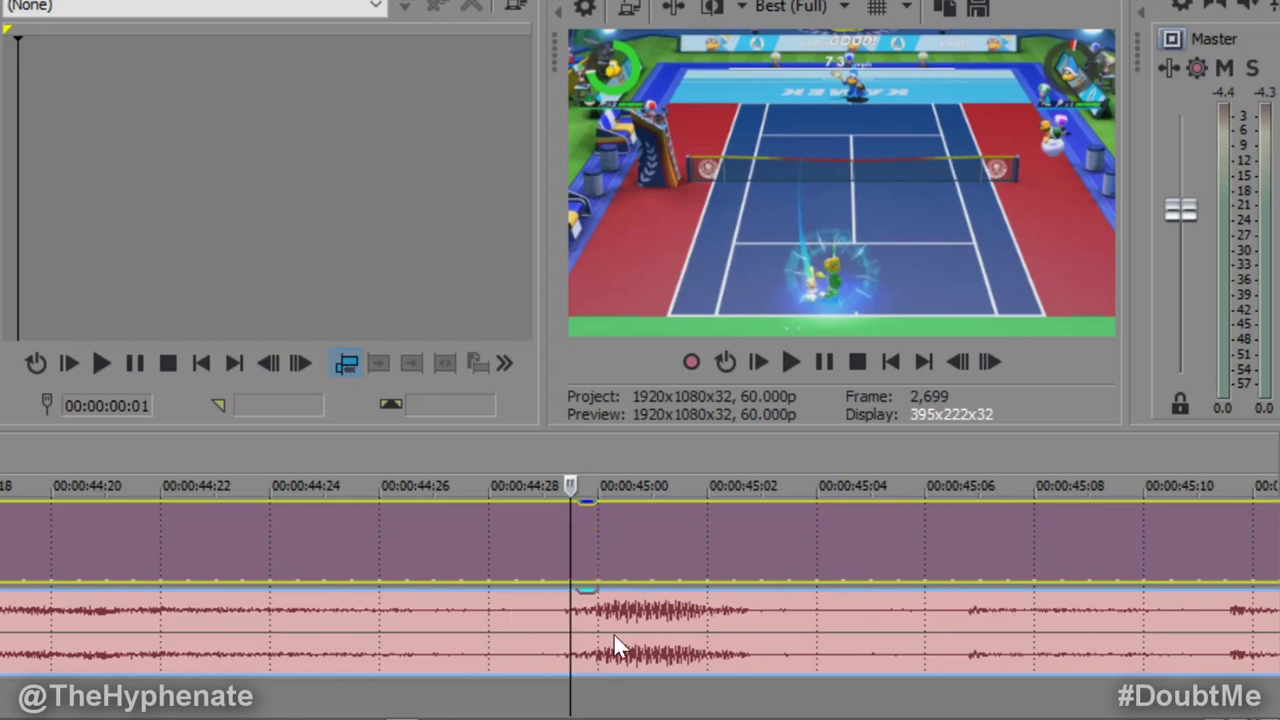
Step: Play the footage repeatedly from shortly before 00:00:44:15 to check that the ball hits match their sounds
scroll(668, 640, "down", 3)
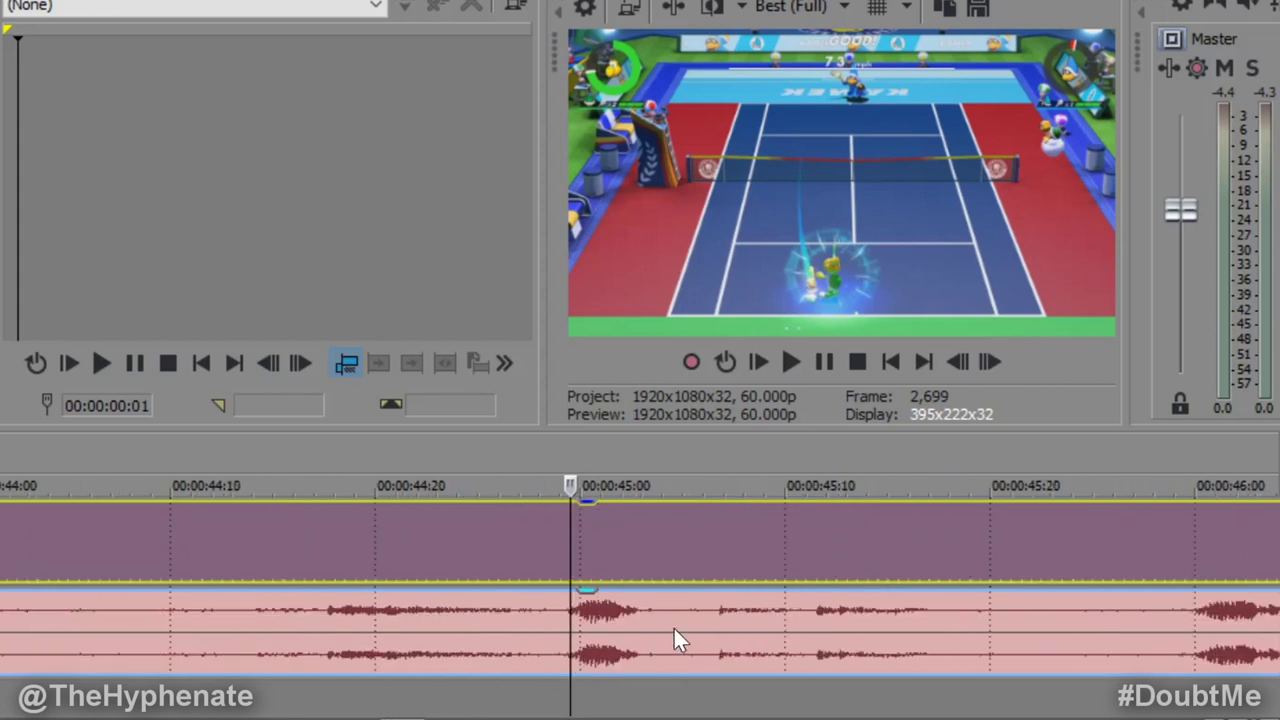
scroll(582, 647, "down", 2)
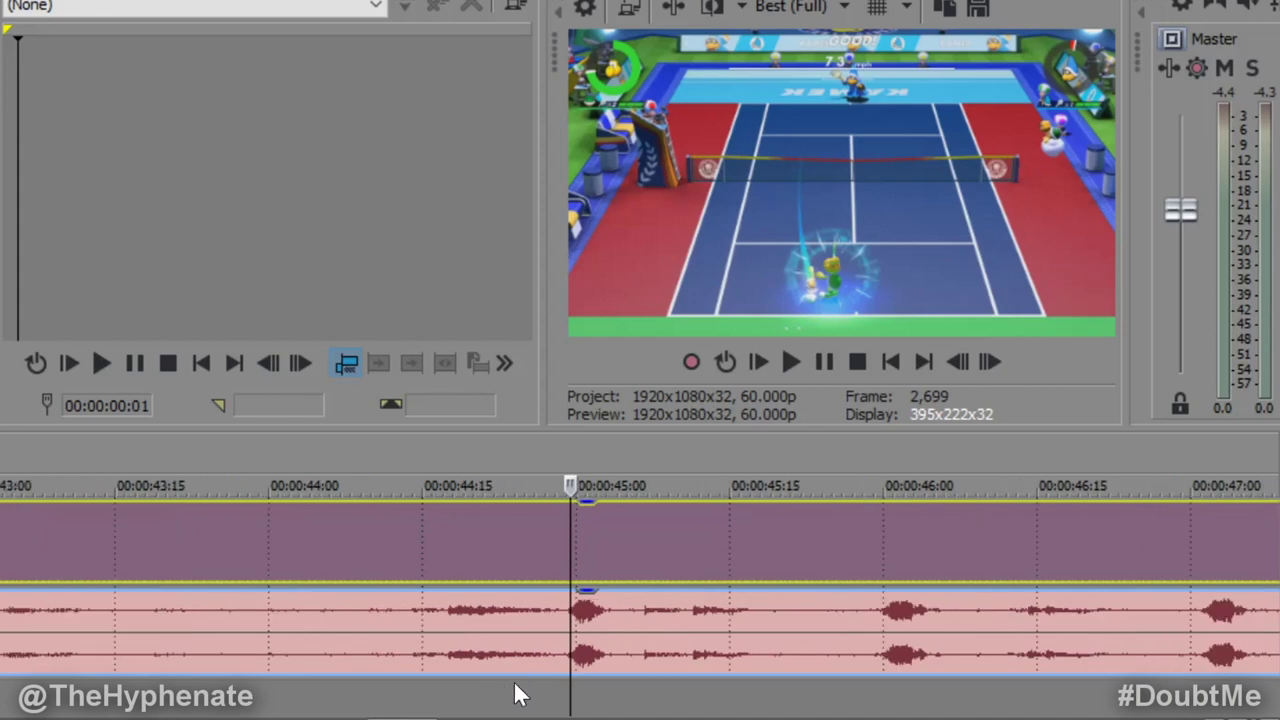
left_click(422, 697)
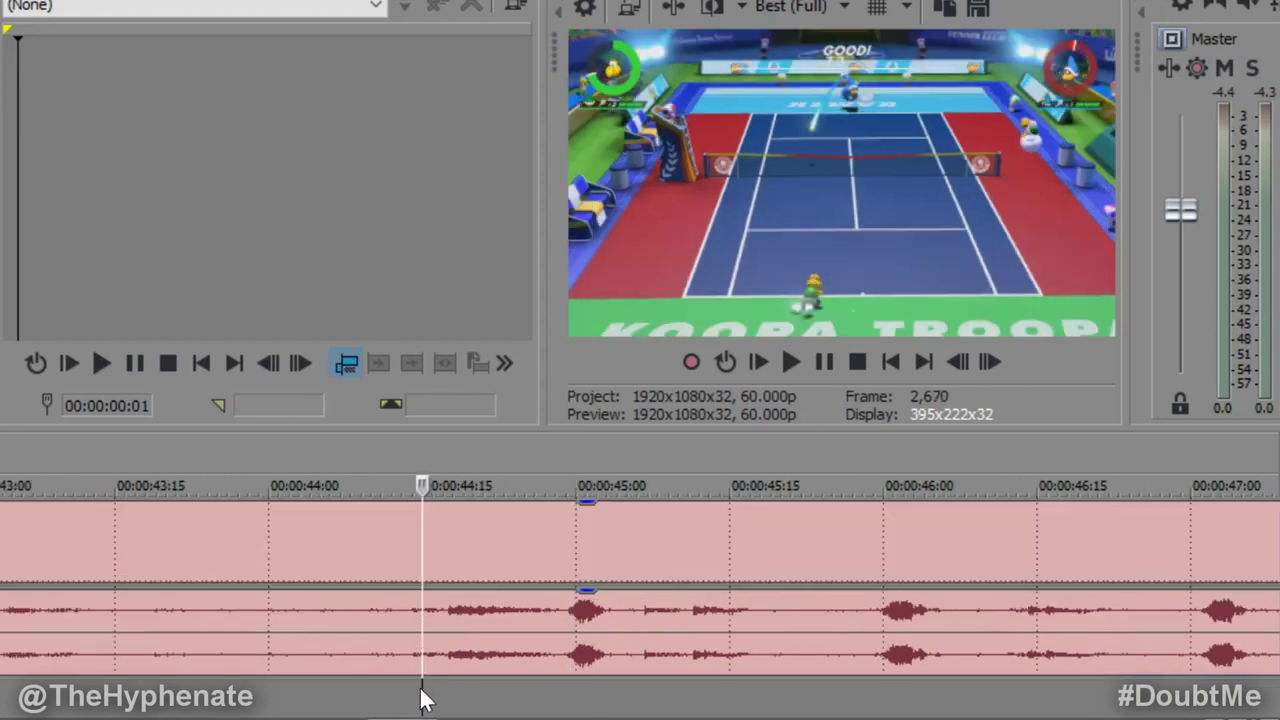
key("space")
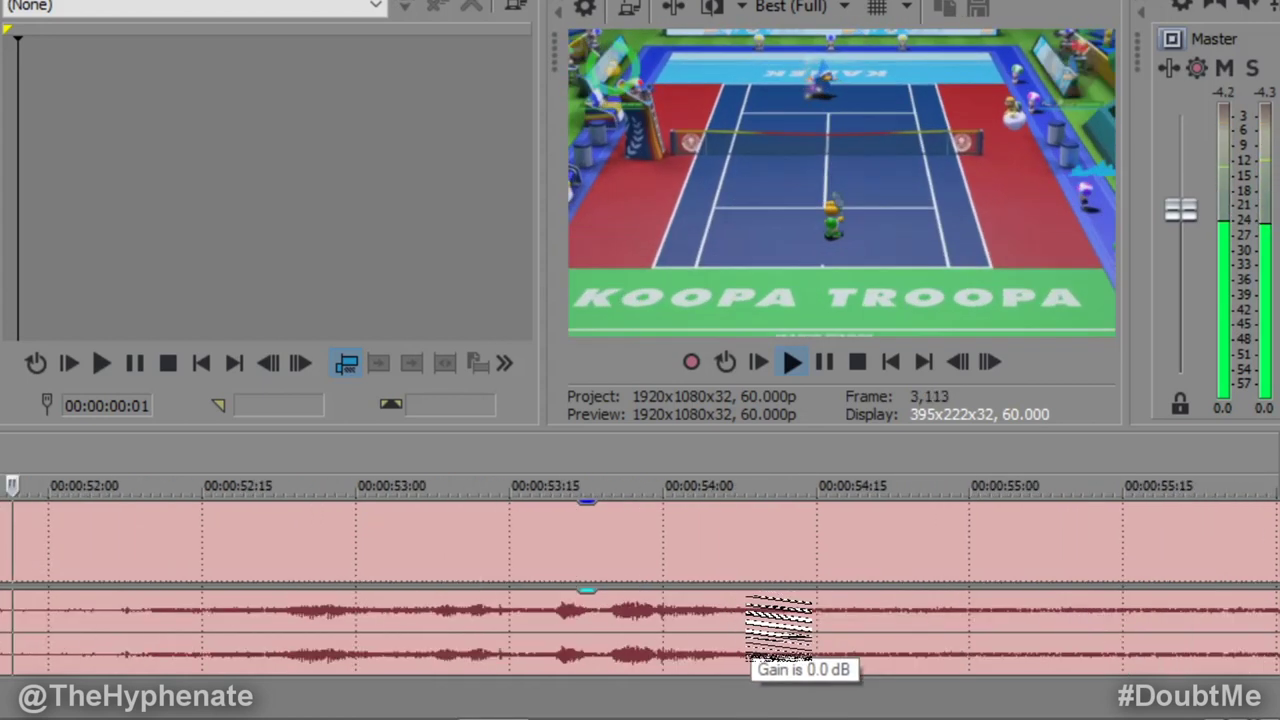
key("space")
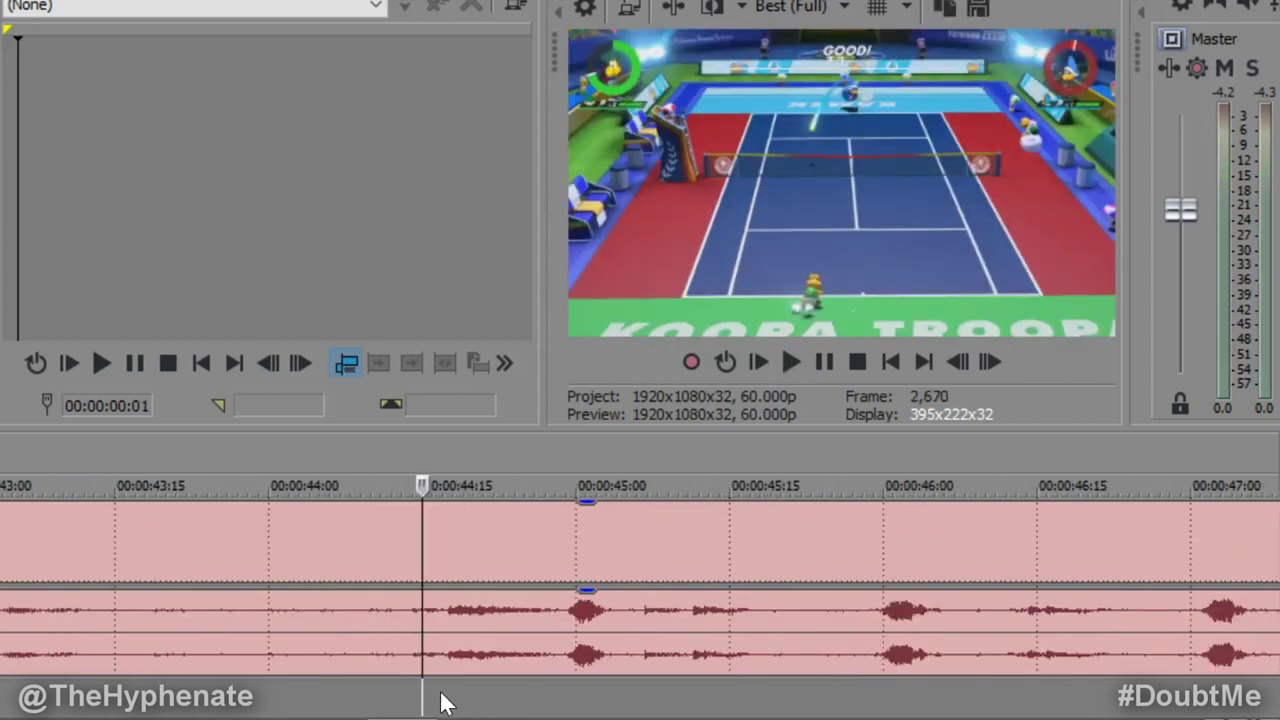
key("space")
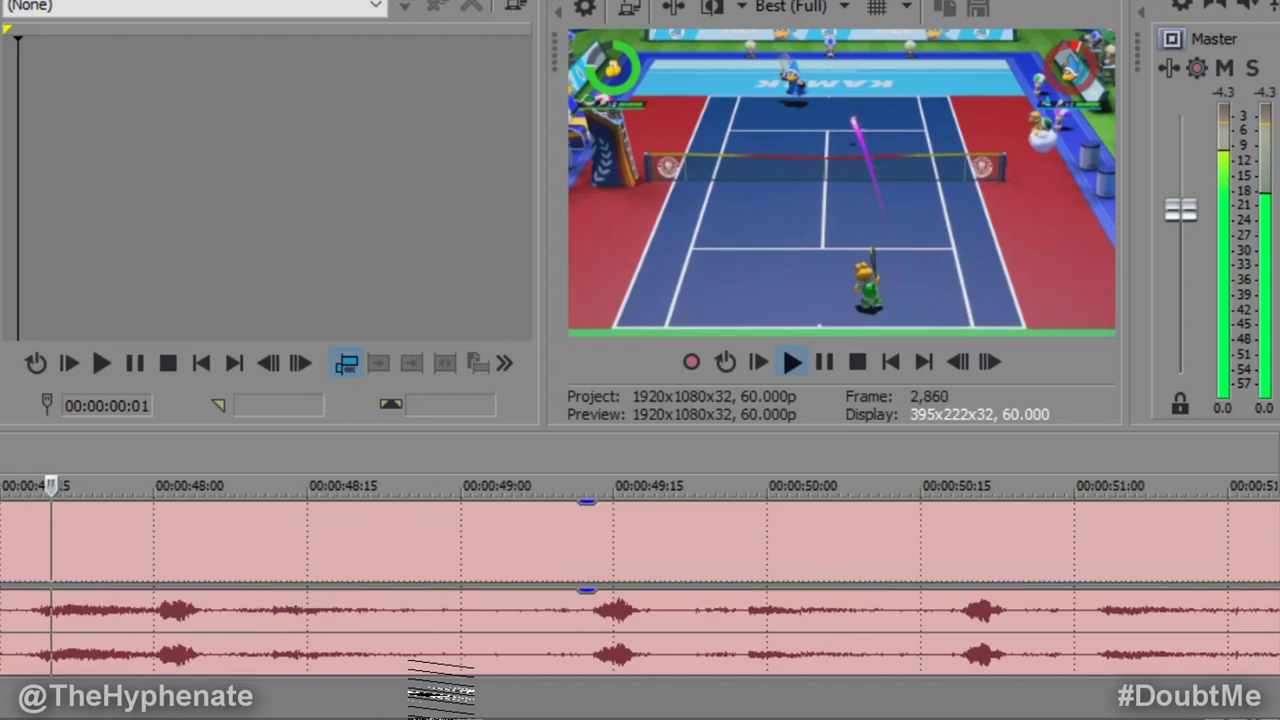
key("space")
left_click(449, 553)
scroll(490, 565, "up", 4)
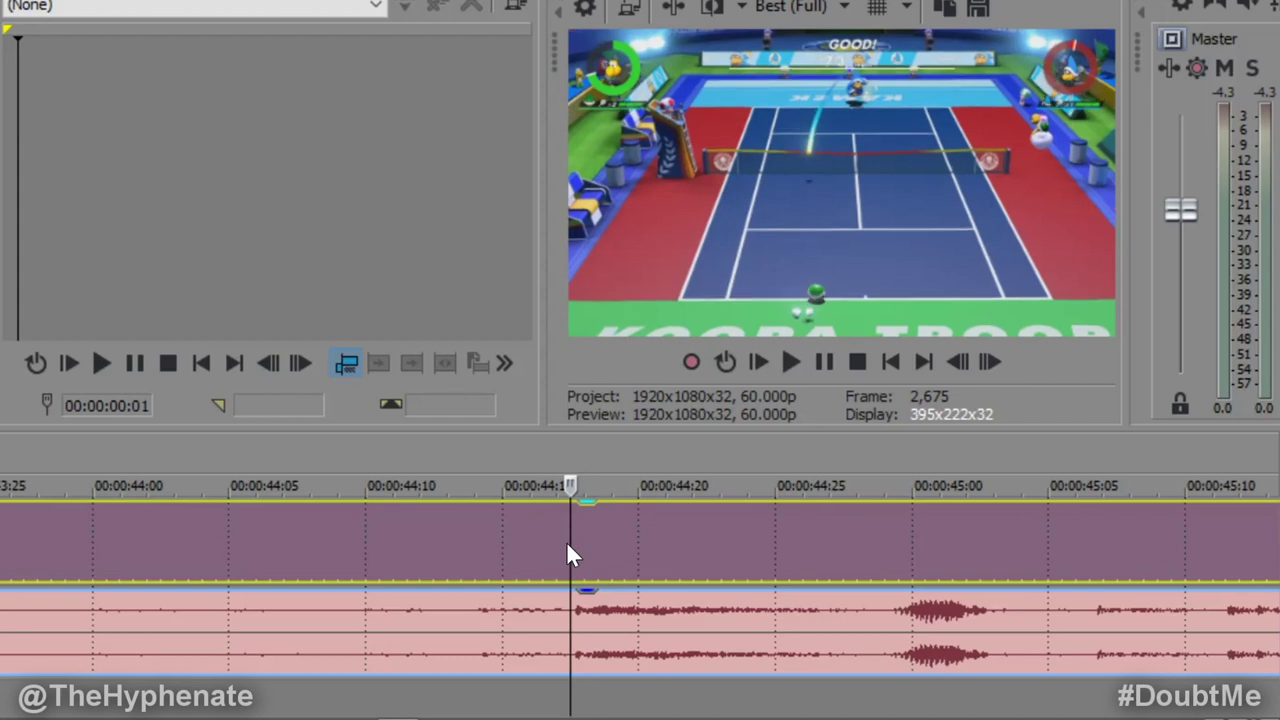
left_click(476, 690)
key("space")
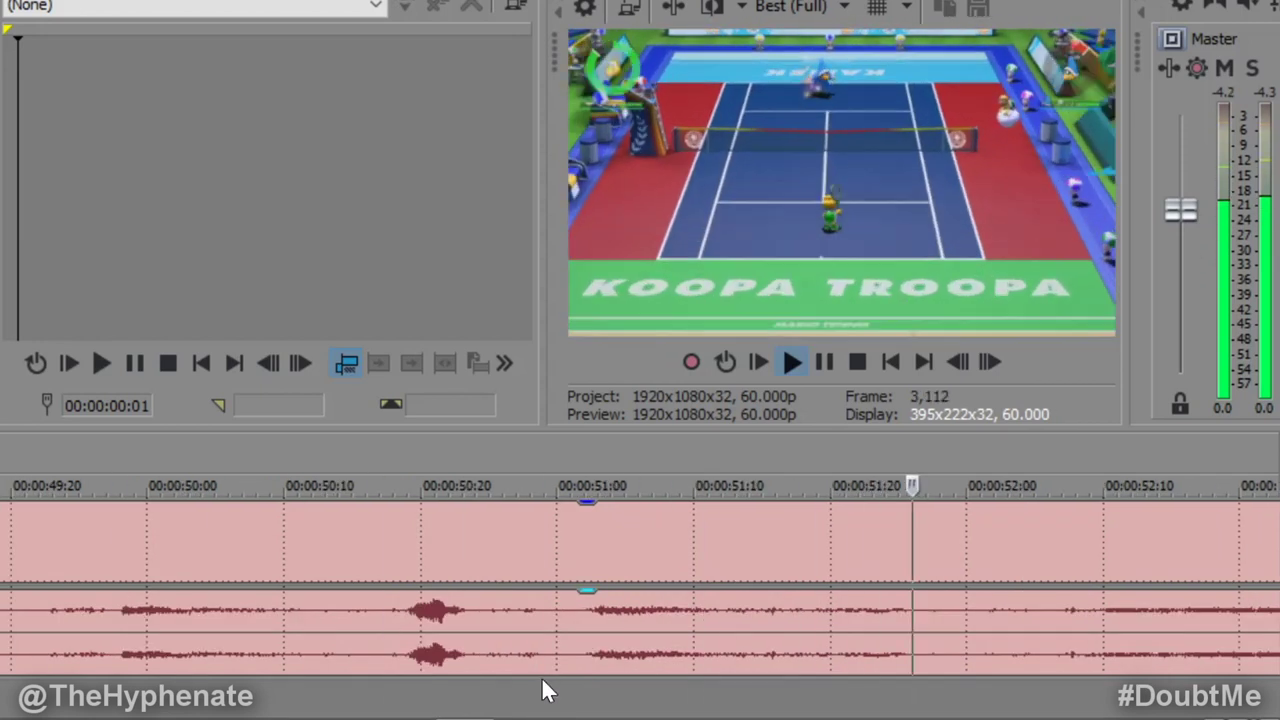
key("space")
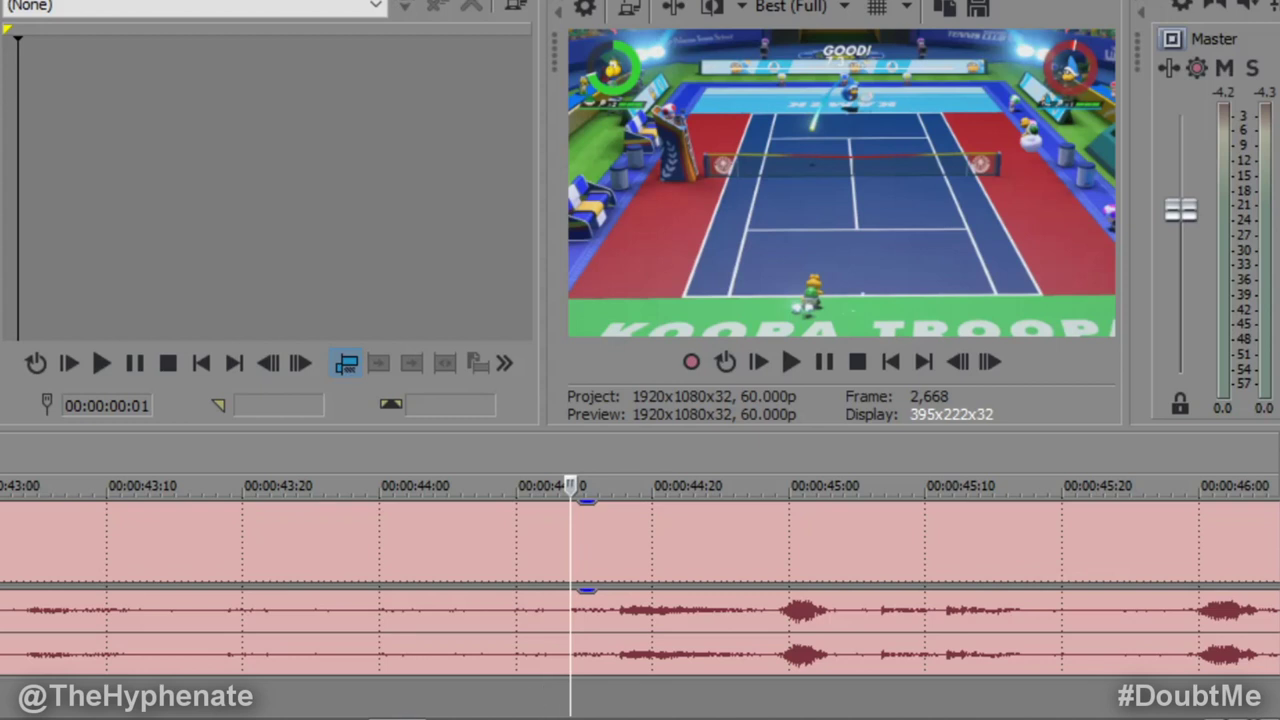
Step: Go to the beginning of the timeline and place the playhead at the start of the audio event
scroll(640, 580, "left", 15)
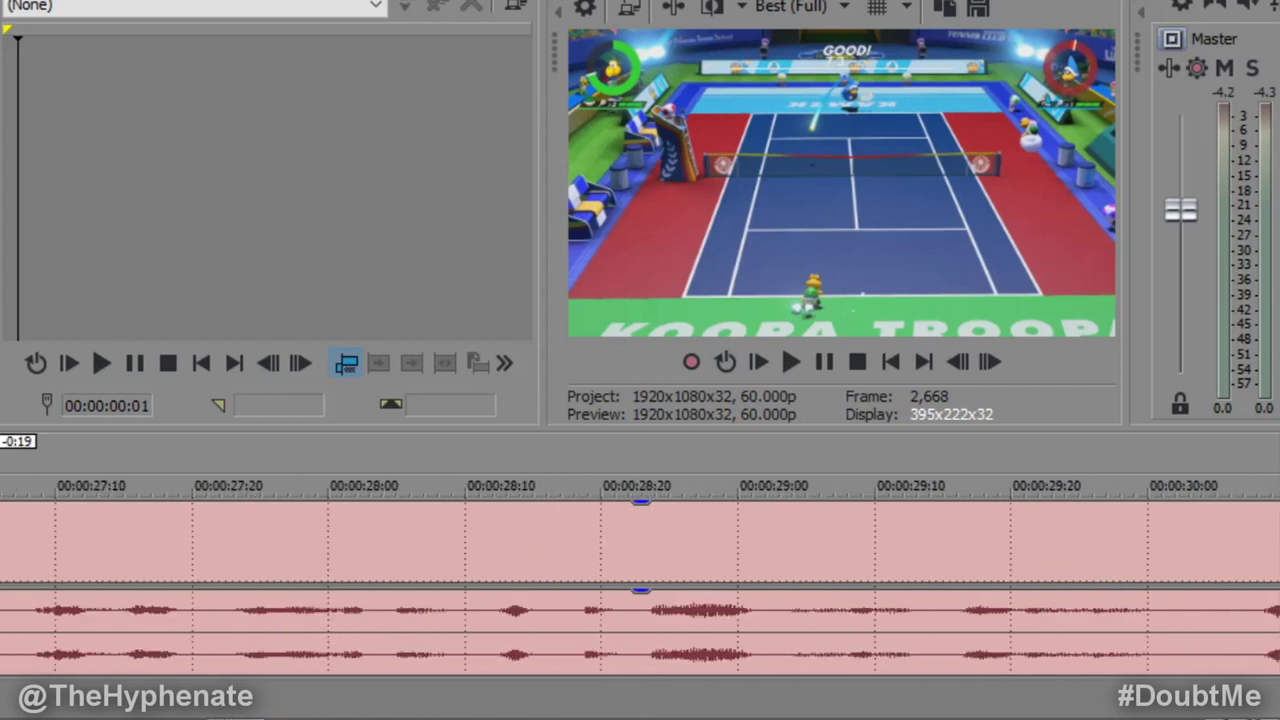
scroll(265, 641, "left", 15)
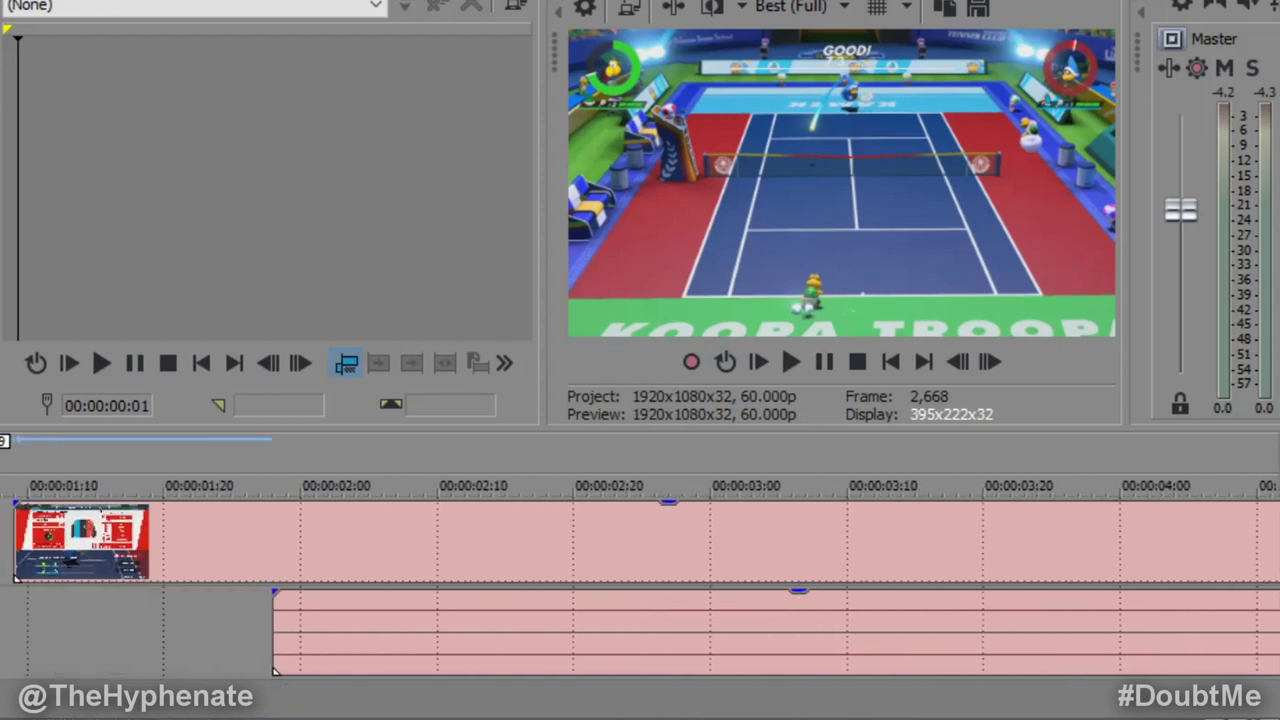
left_click(179, 569)
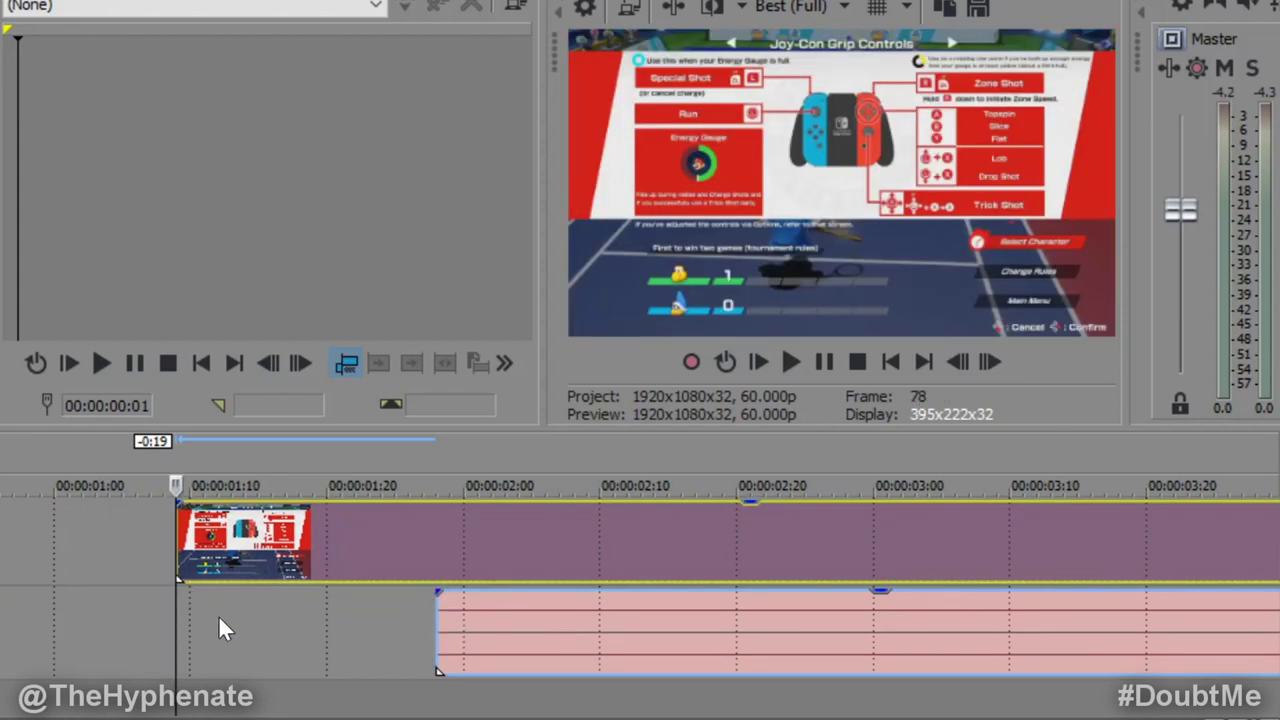
left_click(440, 625)
scroll(600, 630, "up", 3)
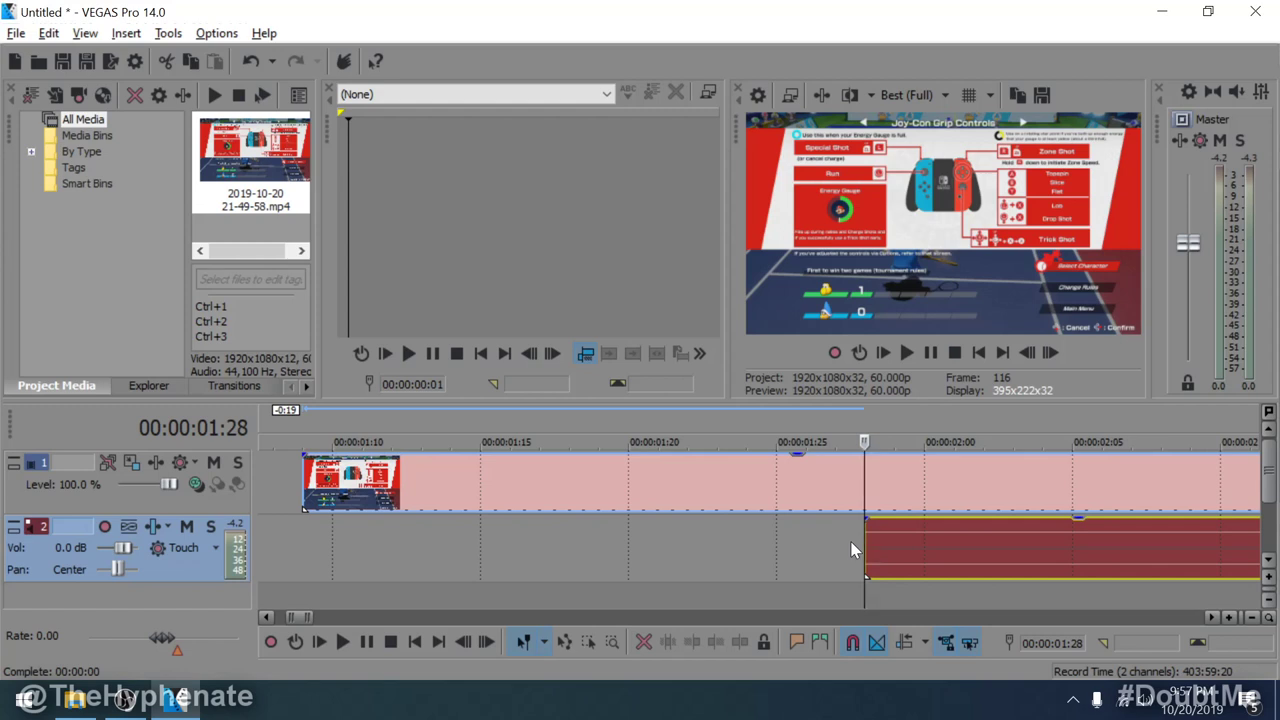
Step: Step back frame by frame from the audio event's start to the video event's start to count the offset
key("Left")
key("Left")
key("Left")
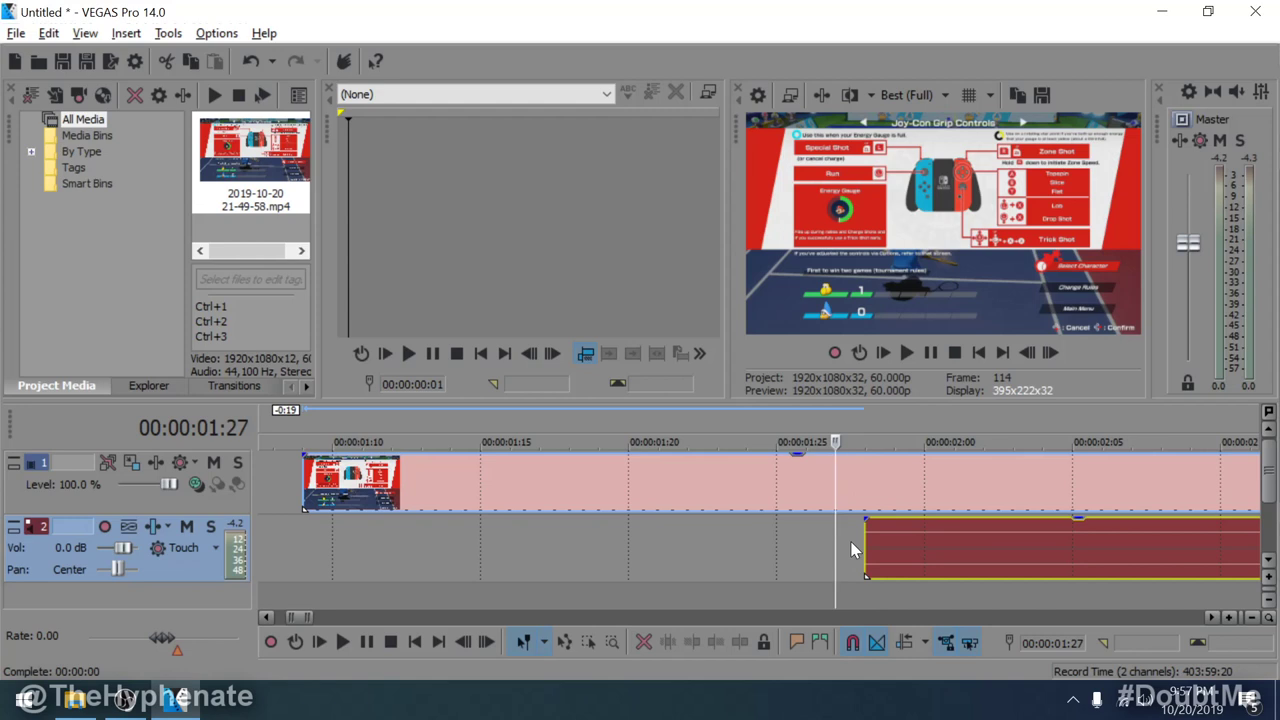
key("Left")
key("Left")
key("Left")
key("Left")
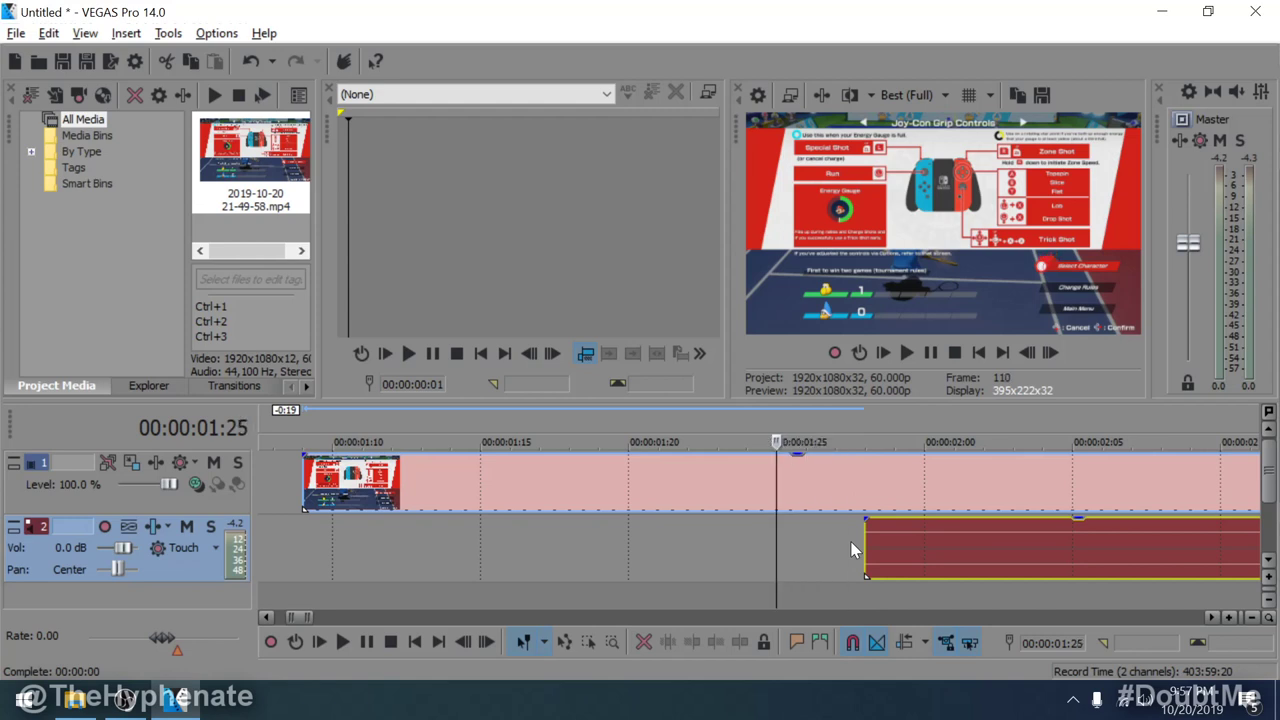
key("Left")
key("Left")
key("Left")
key("Left")
key("Left")
key("Left")
key("Left")
key("Left")
key("Left")
key("Left")
key("Left")
key("Left")
key("Left")
key("Left")
key("Left")
key("Left")
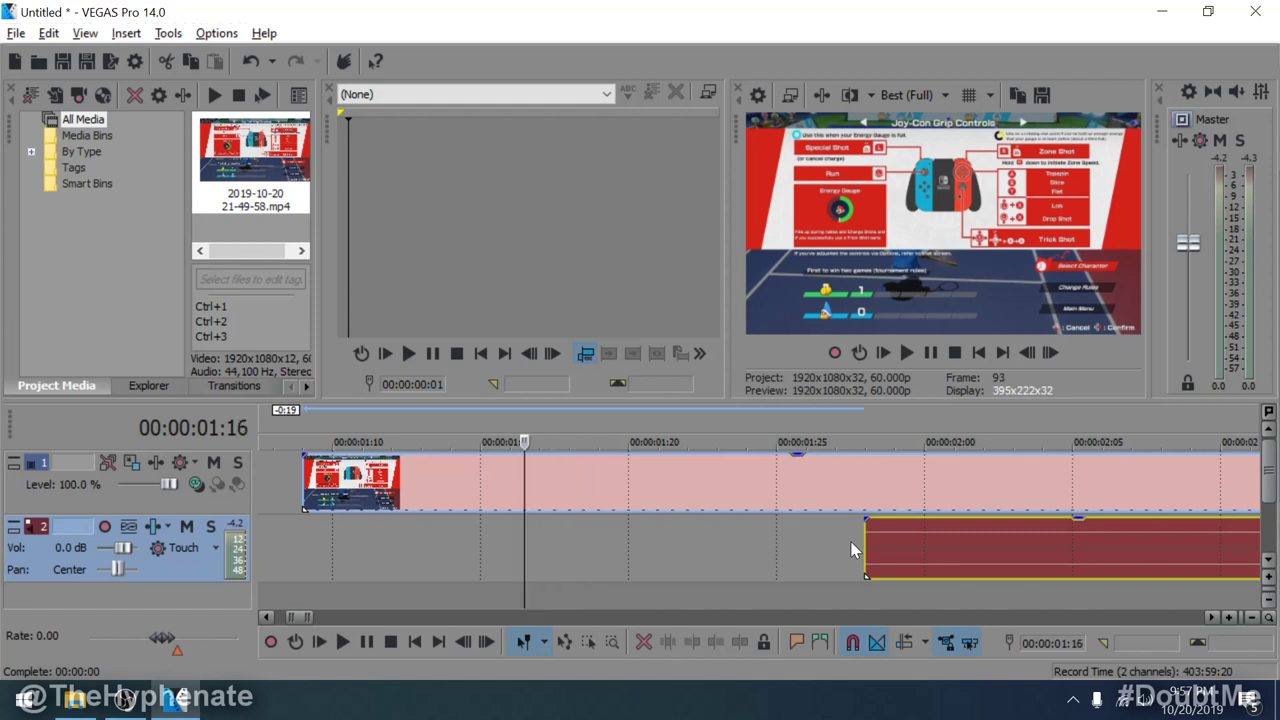
key("Left")
key("Left")
key("Left")
key("Left")
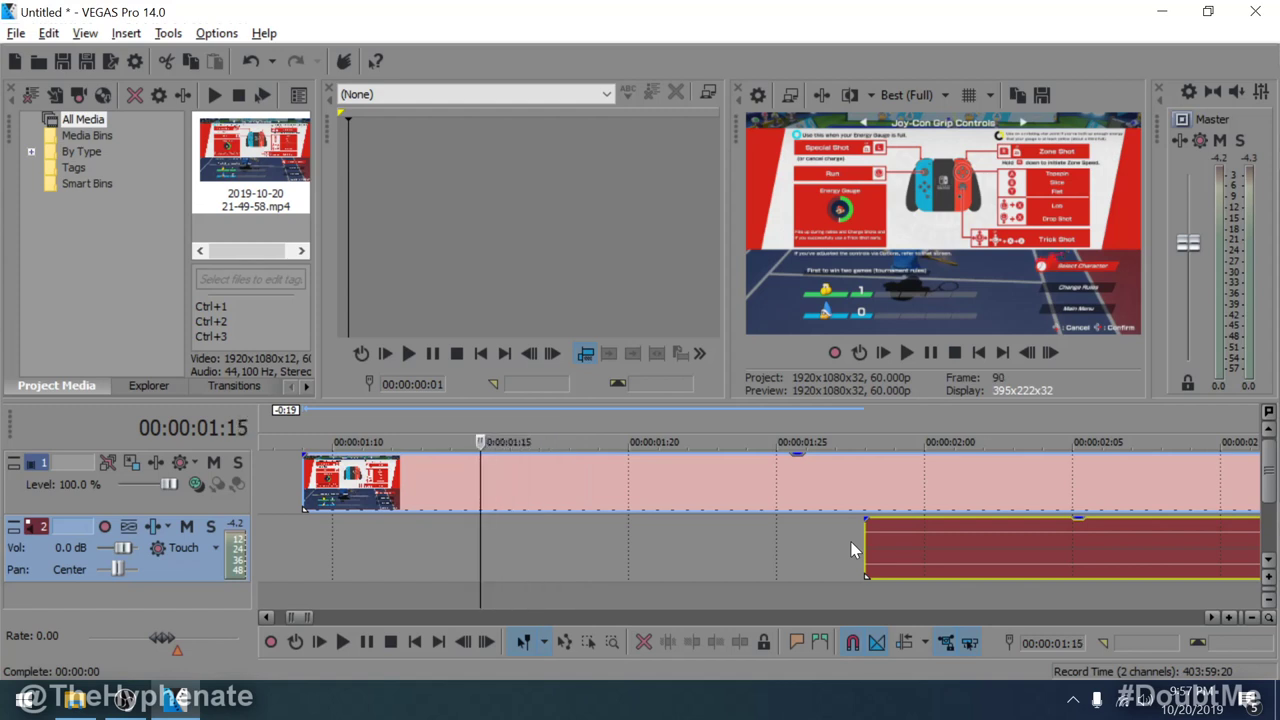
key("Left")
key("Left")
key("Left")
key("Left")
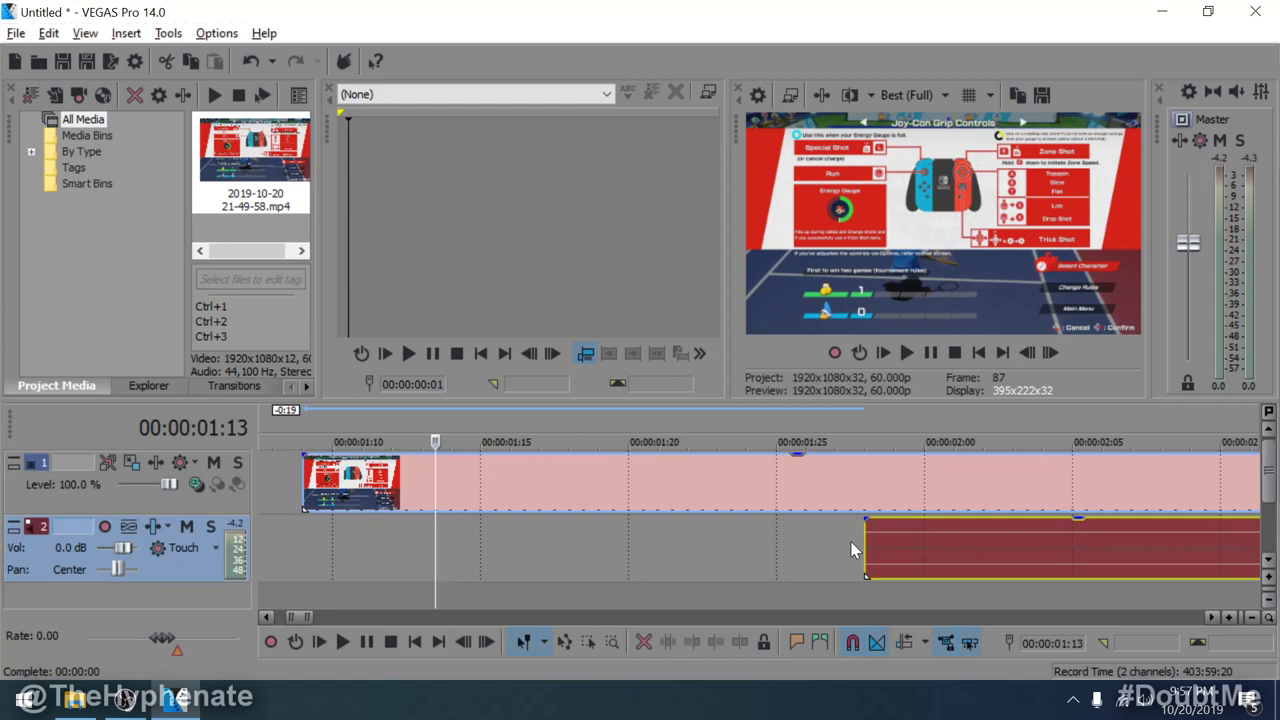
key("Left")
key("Left")
key("Left")
key("Left")
key("Left")
key("Left")
key("Left")
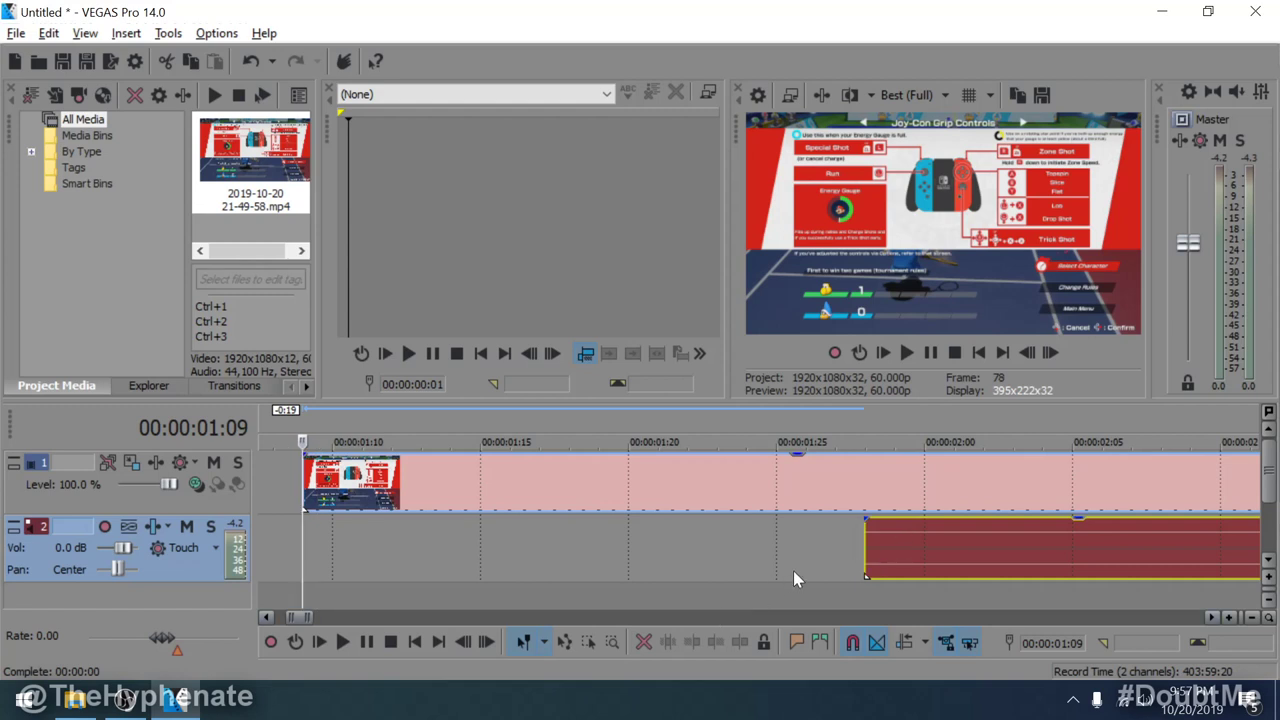
left_click(866, 549)
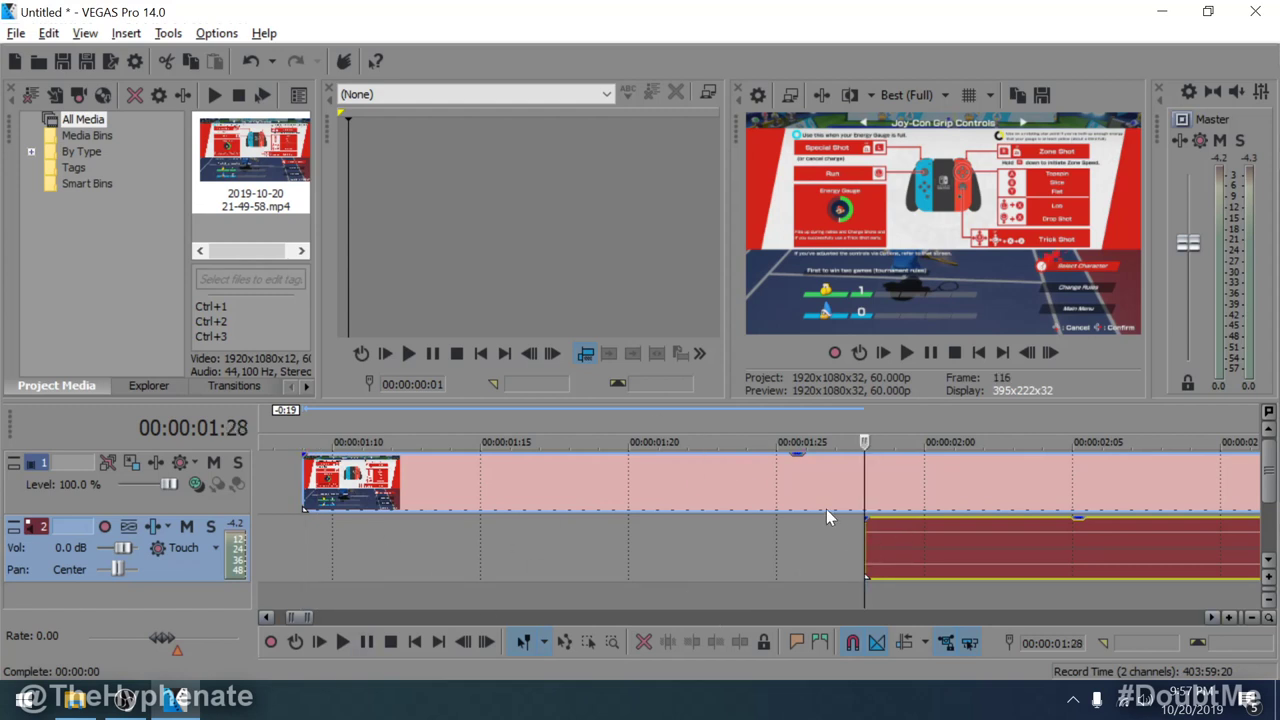
scroll(1152, 562, "down", 10)
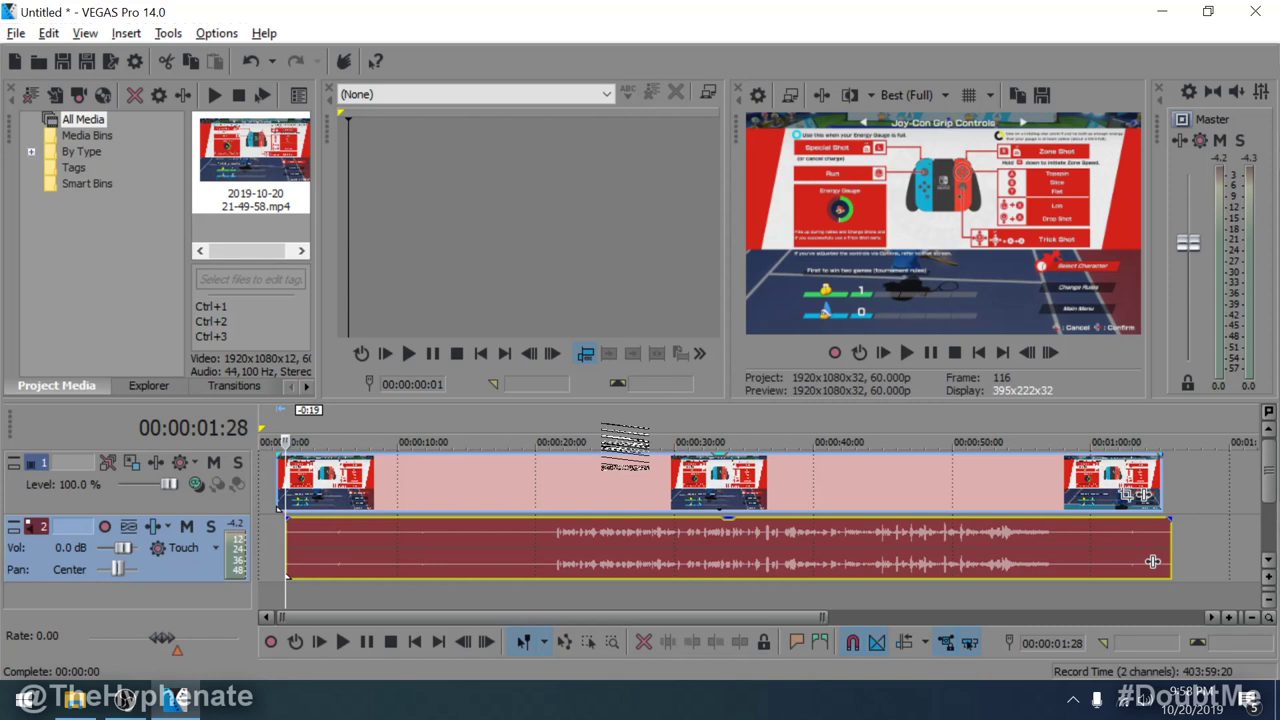
Step: Switch to Google Chrome and search the web for "frames to ms converter"
left_click(24, 700)
left_click(398, 400)
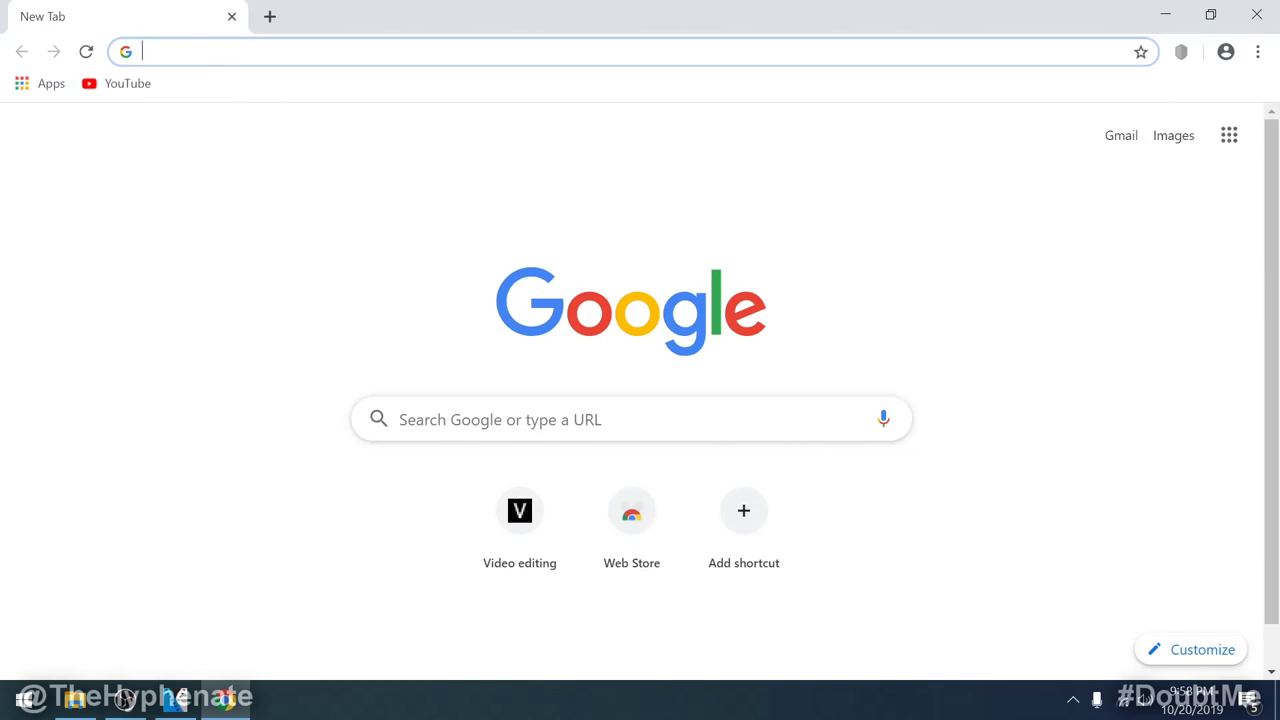
type("frames ")
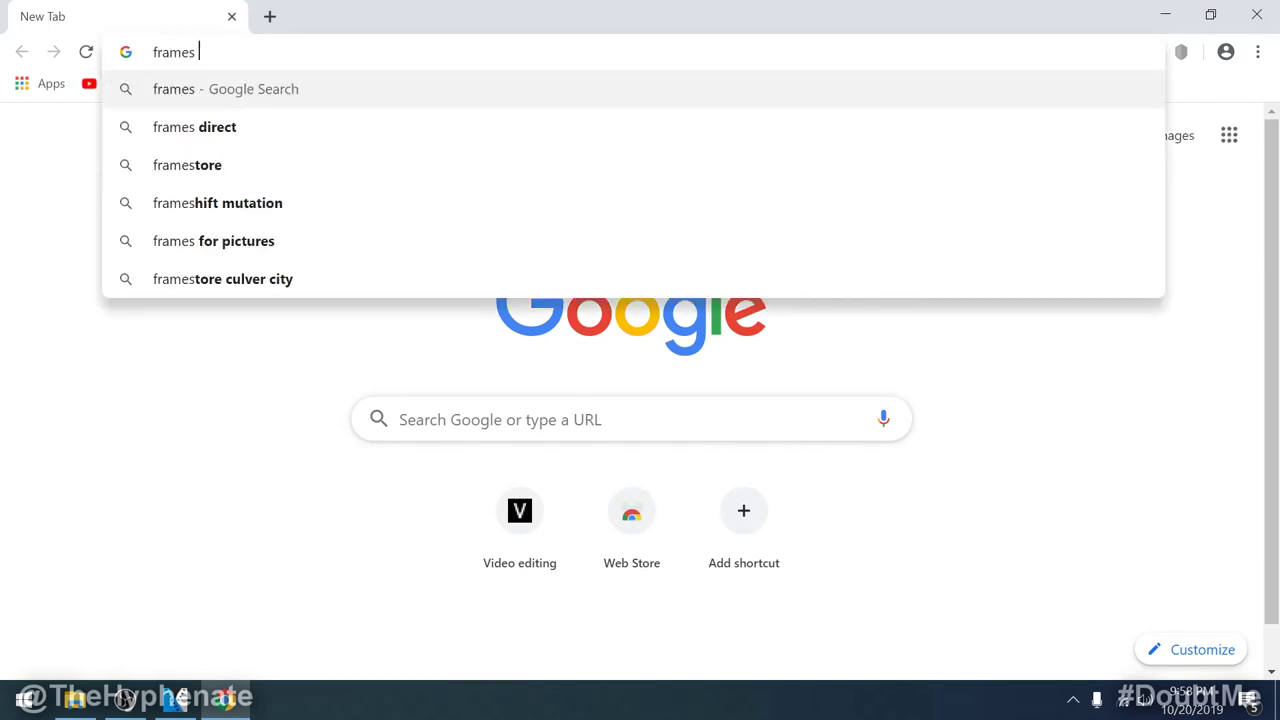
type("to ms")
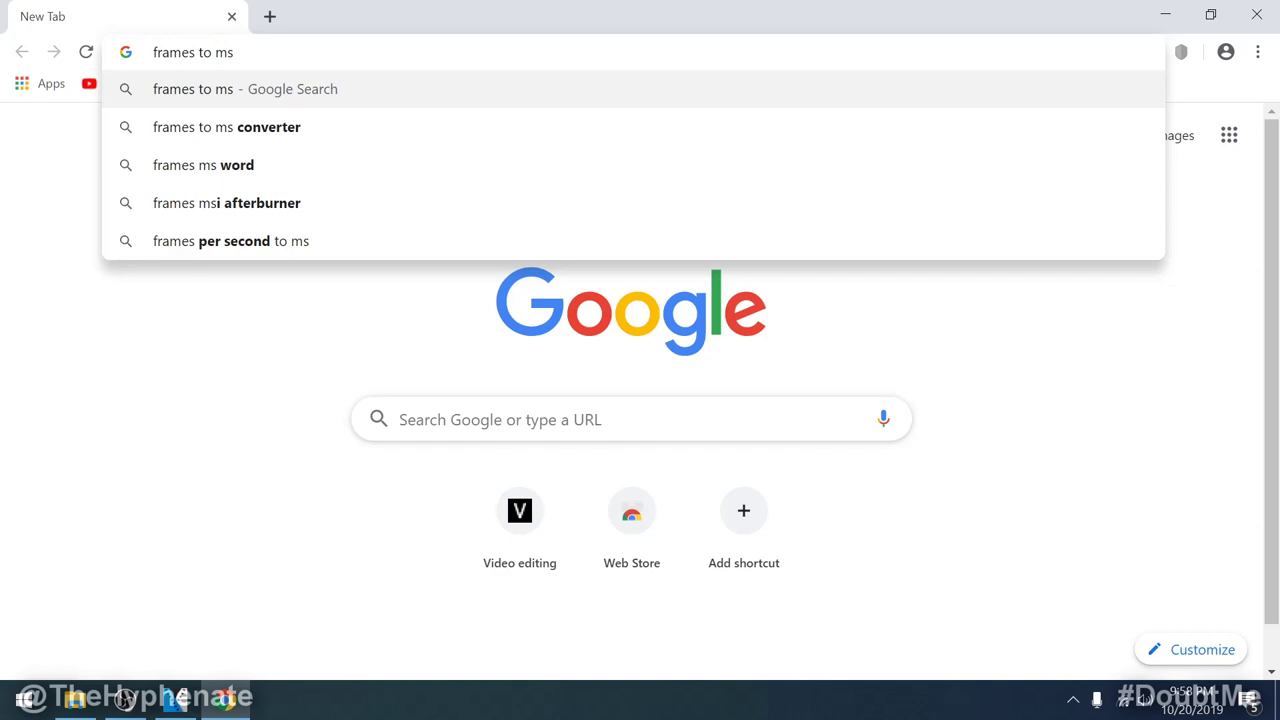
type(" converter")
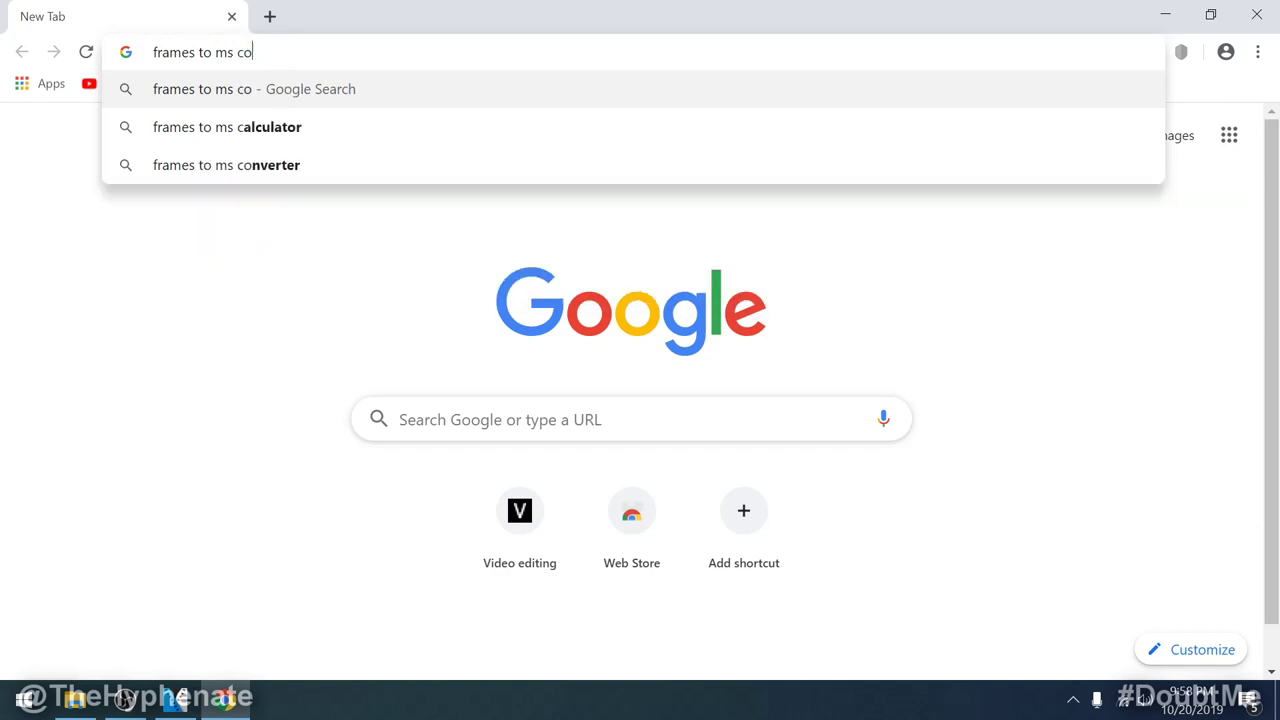
key("Return")
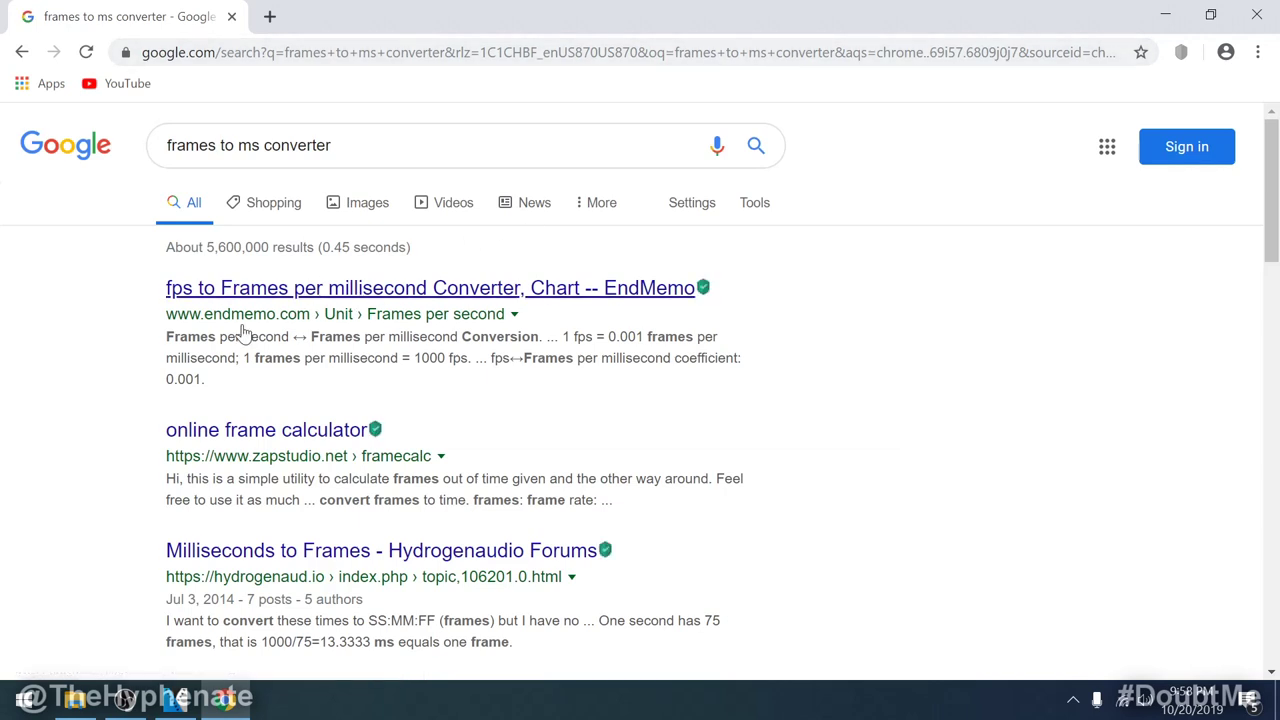
Step: Open the EndMemo fps to Frames per millisecond converter and convert 60 fps to frames per millisecond
left_click(322, 288)
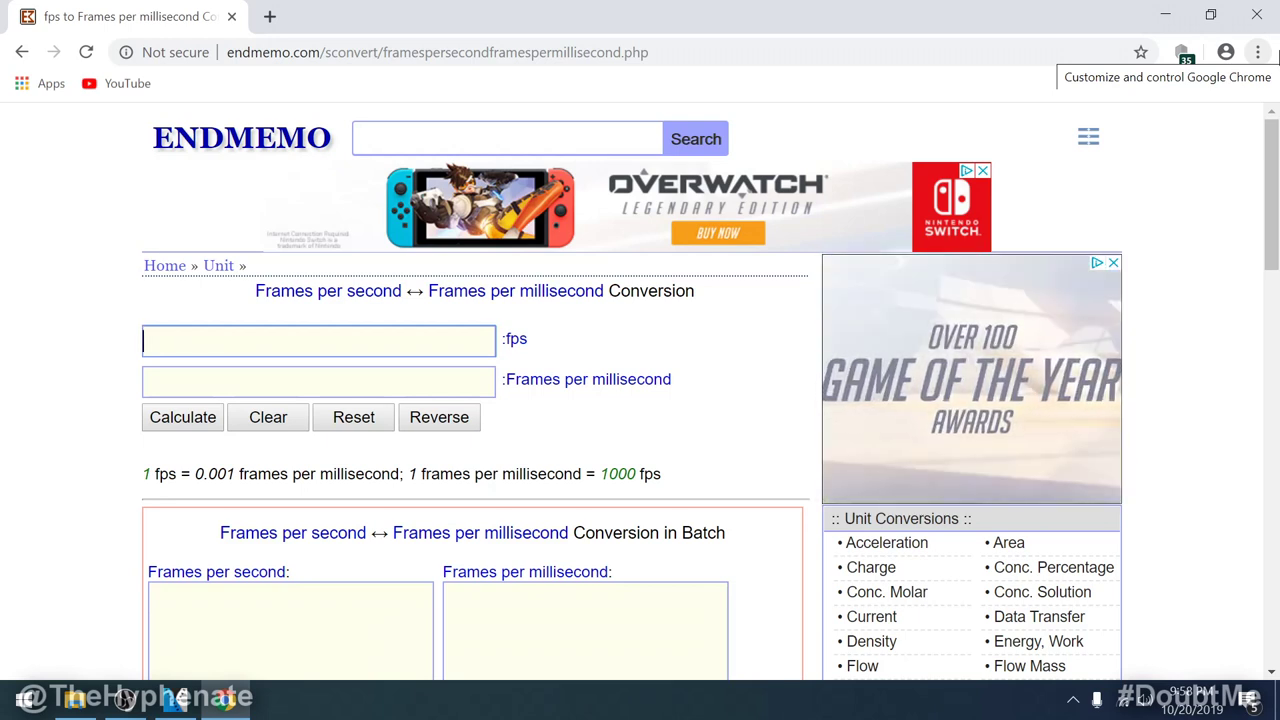
type("60")
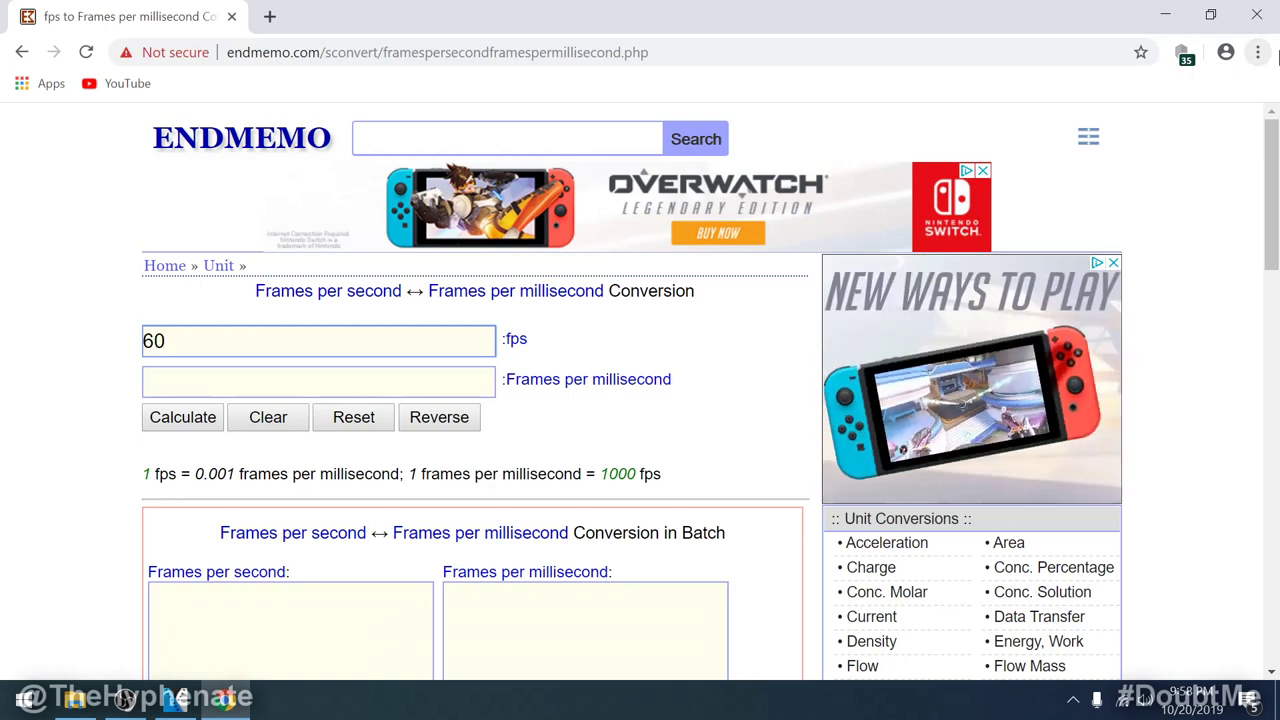
left_click(205, 418)
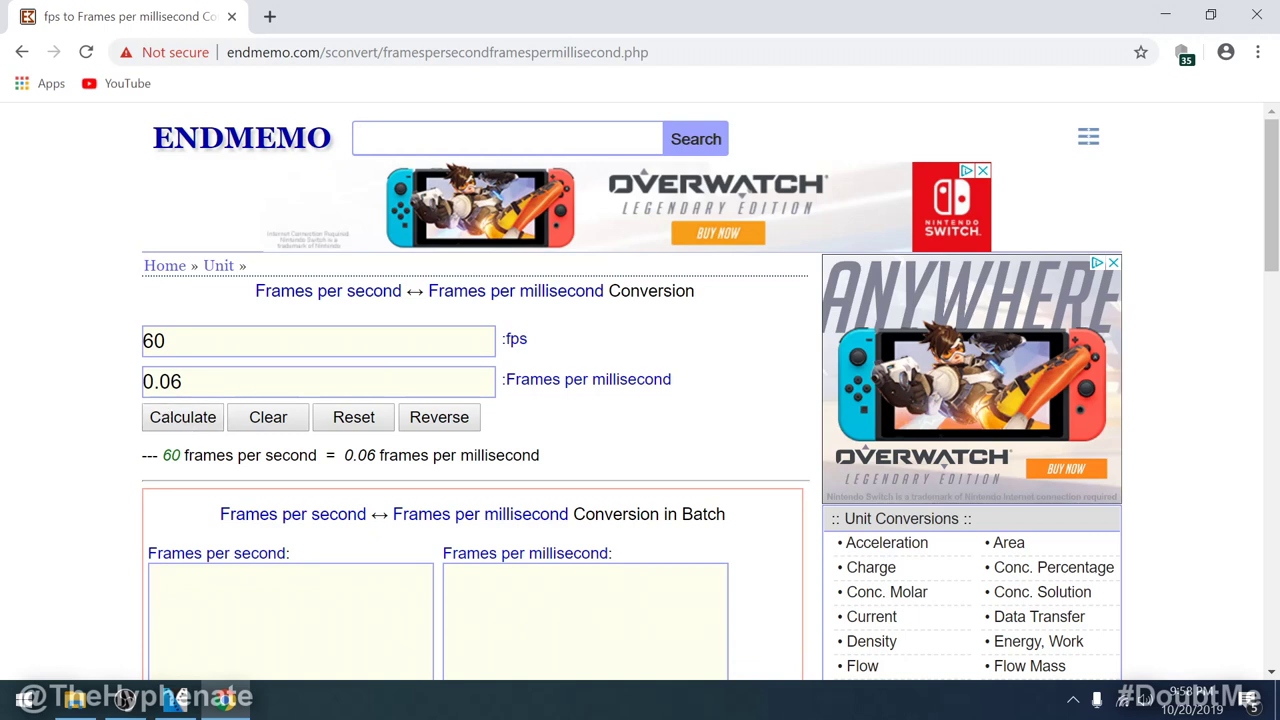
Step: Bring up Google's online calculator in a new browser tab by searching for "calculator"
left_click(269, 16)
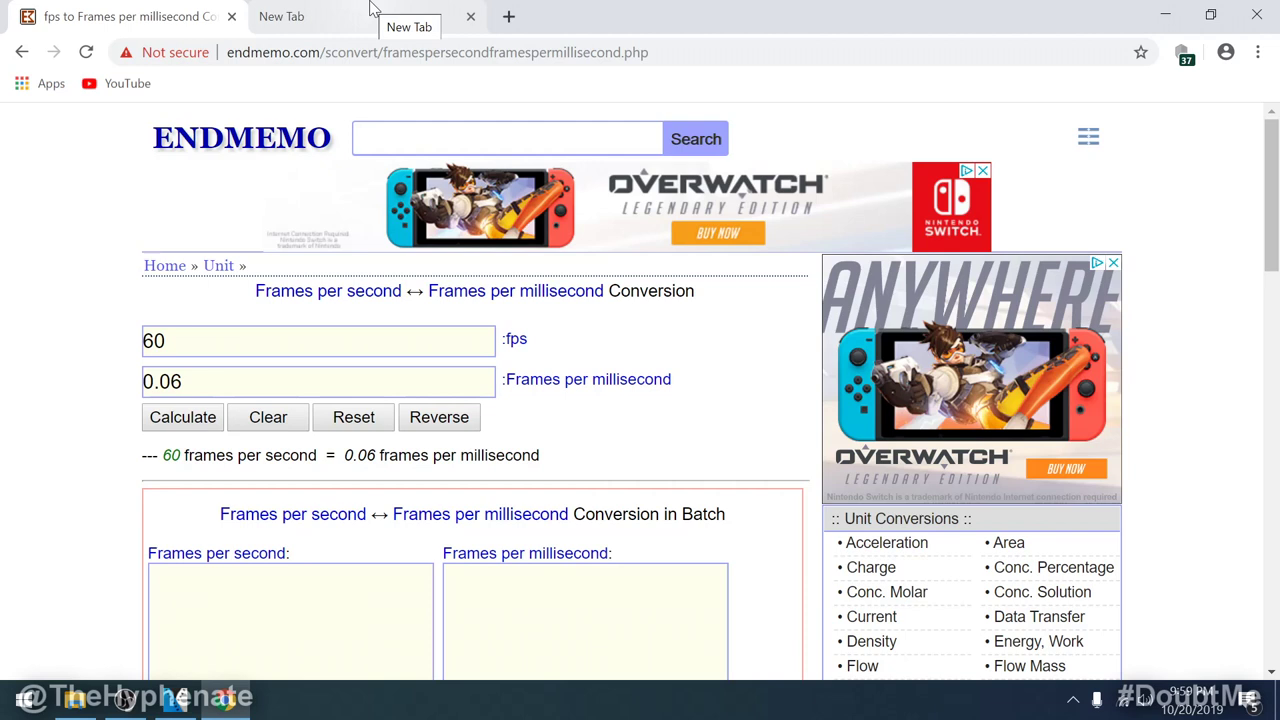
left_click(369, 8)
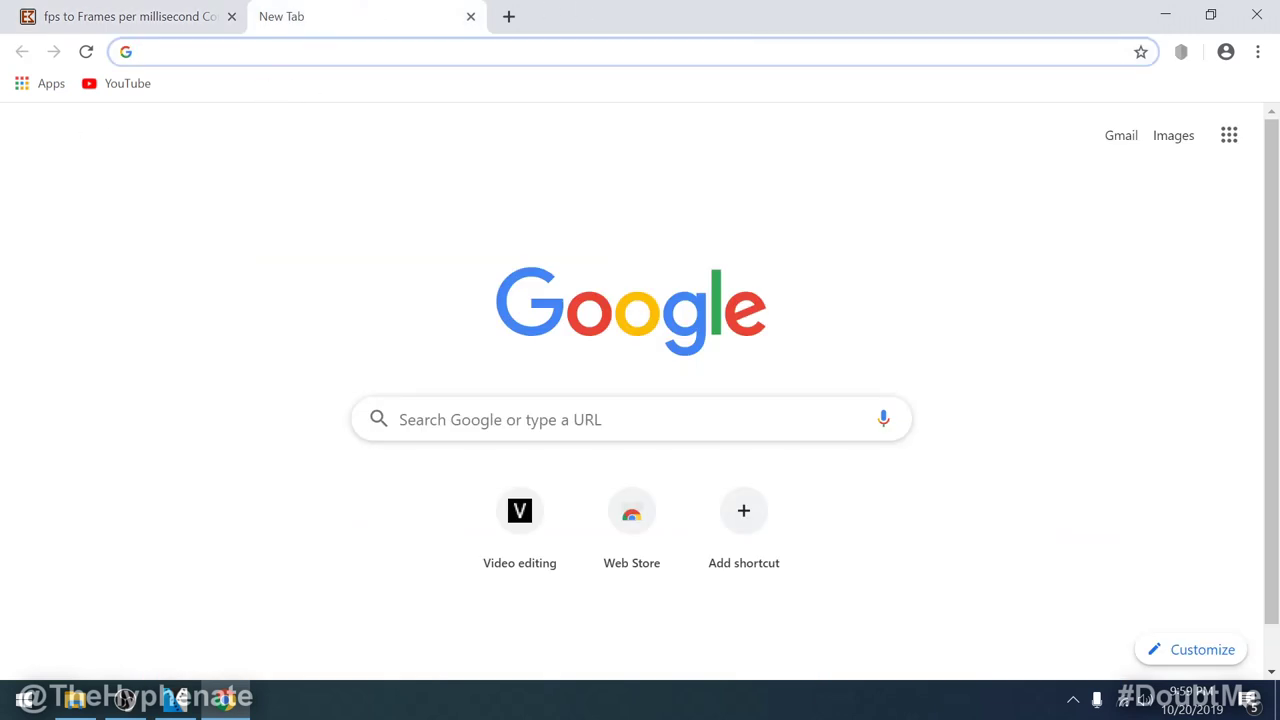
type("calculator")
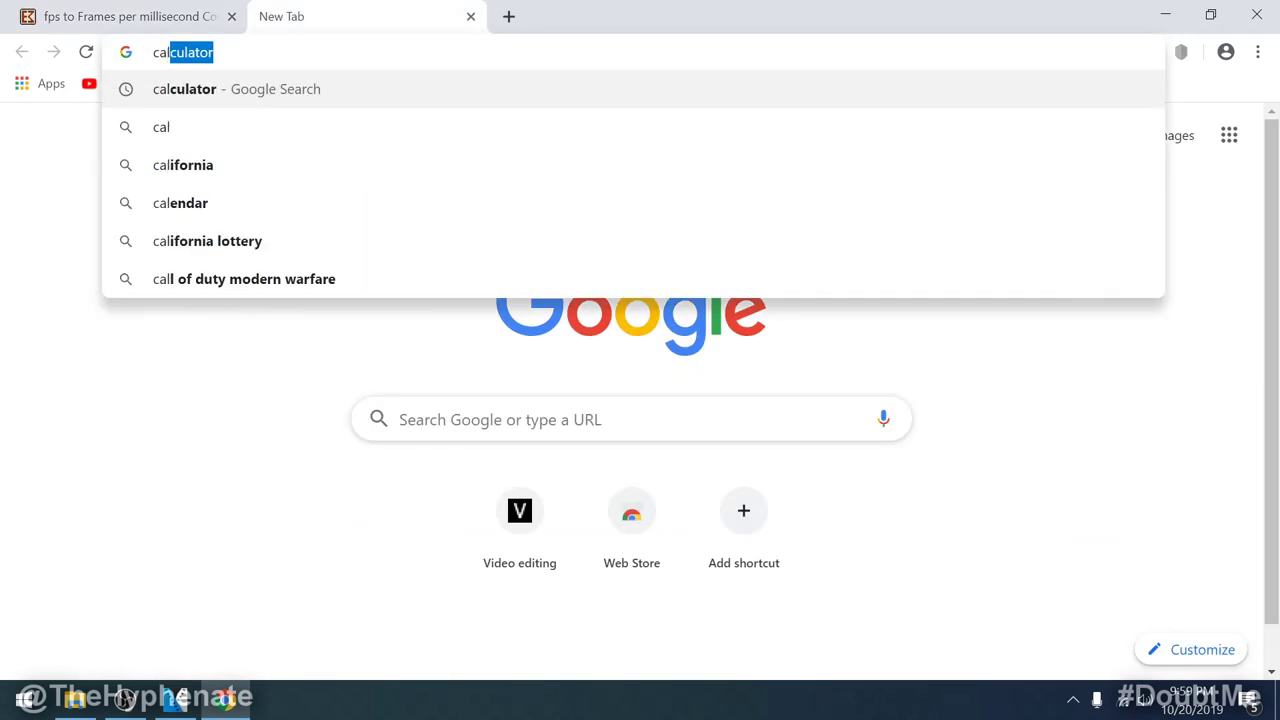
key("Return")
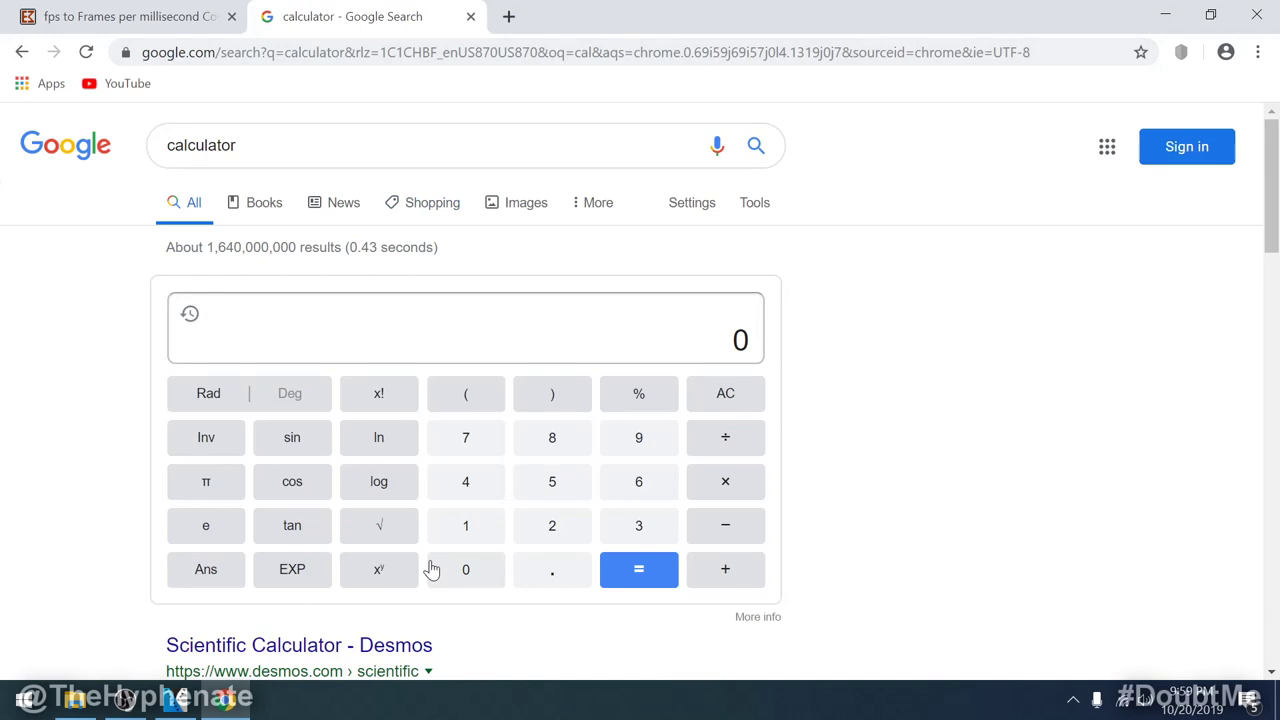
Step: Start a division of 38 frames in the calculator, consulting the converter page for the frames-per-millisecond rate
left_click(178, 26)
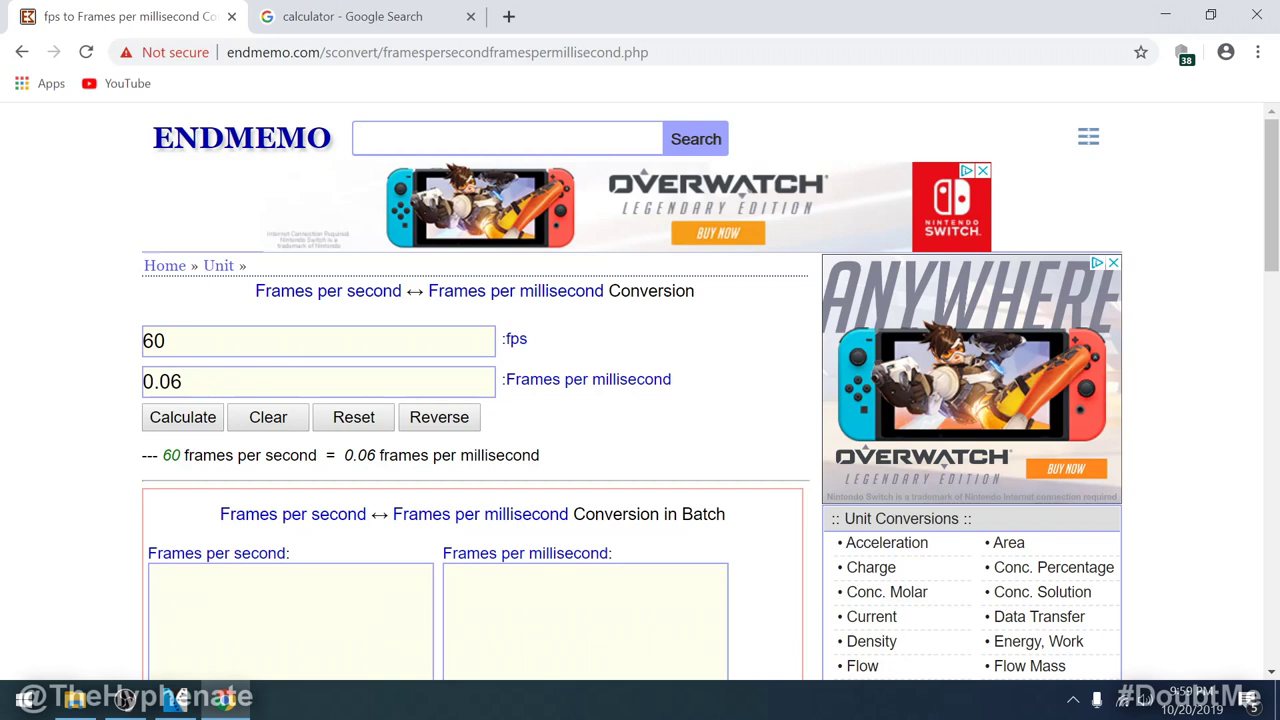
key("ctrl+Tab")
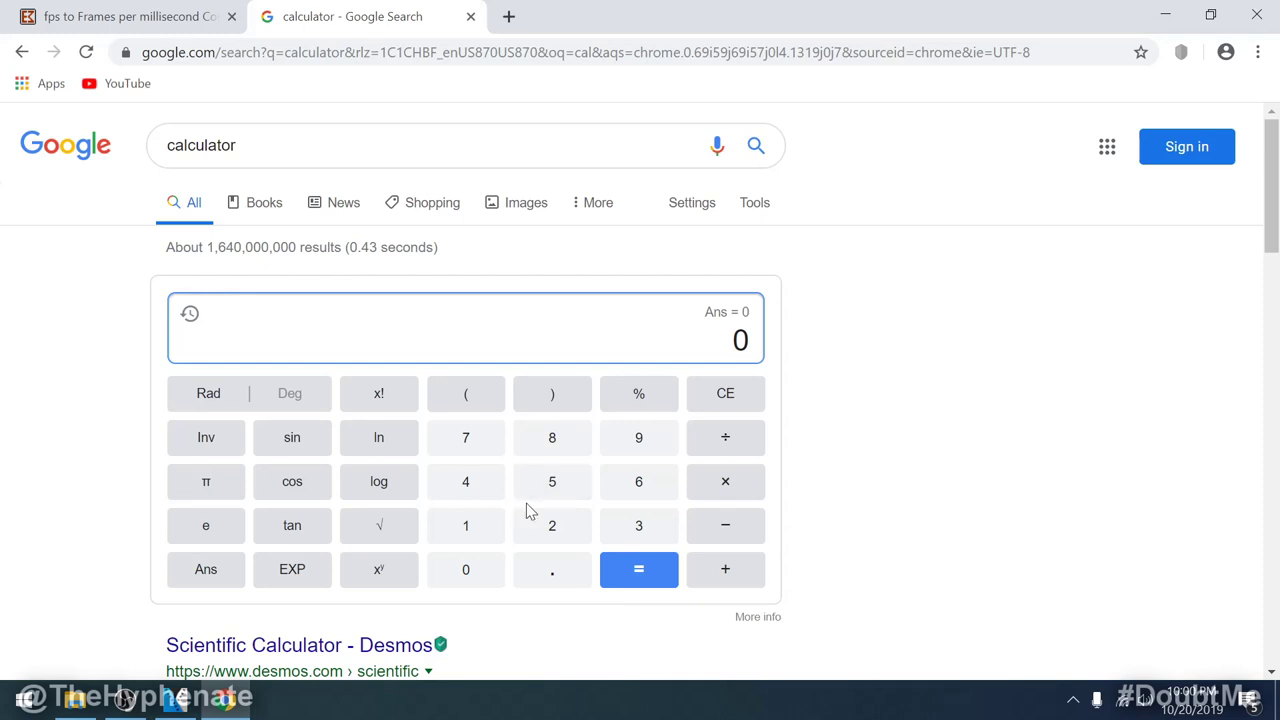
left_click(637, 528)
left_click(557, 447)
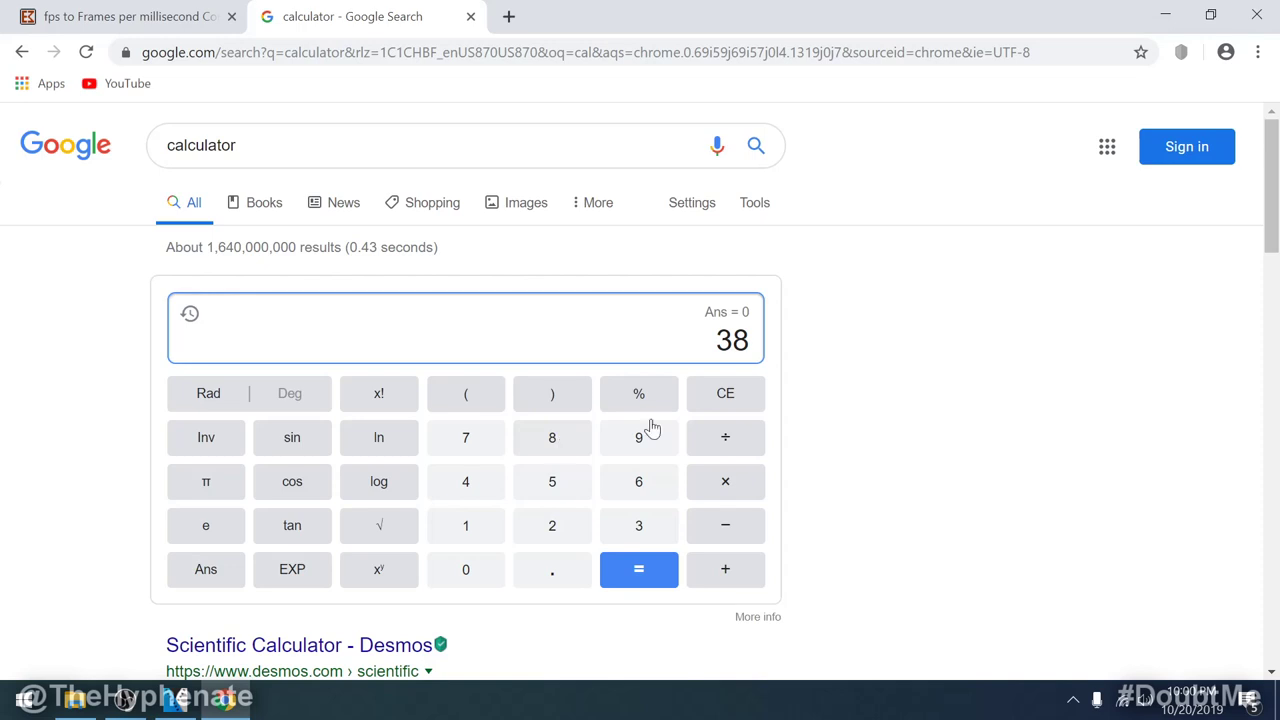
left_click(710, 443)
left_click(162, 14)
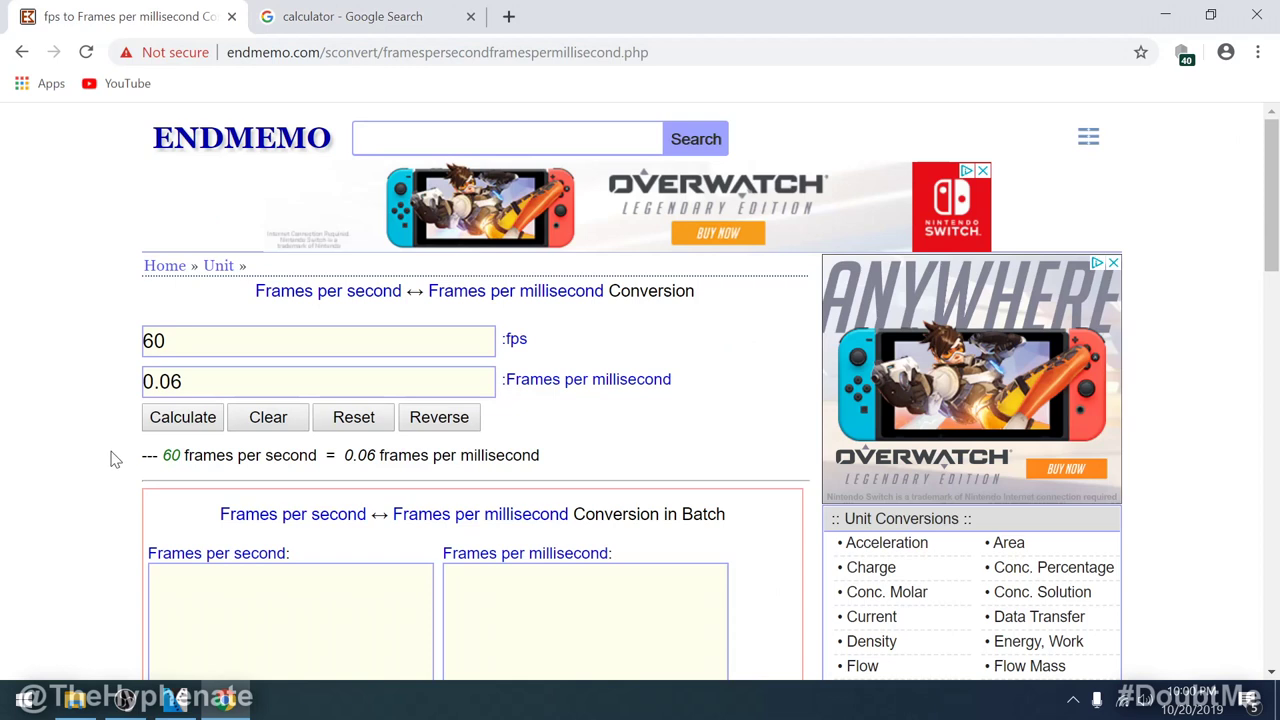